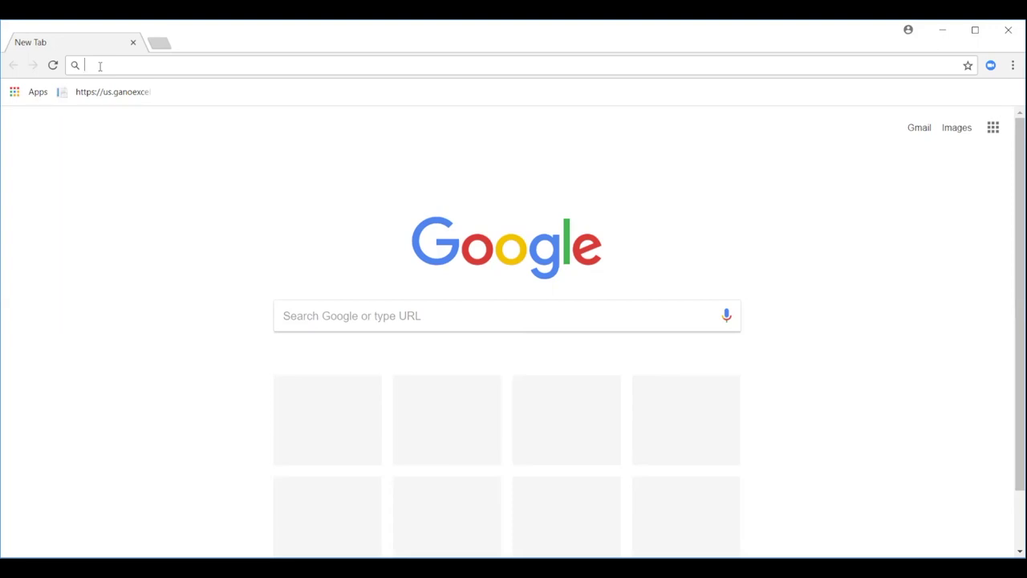
Step: Load us.ganoexcel.com and sign in with the distributor username and password
{"action": "type", "text": "us.g"}
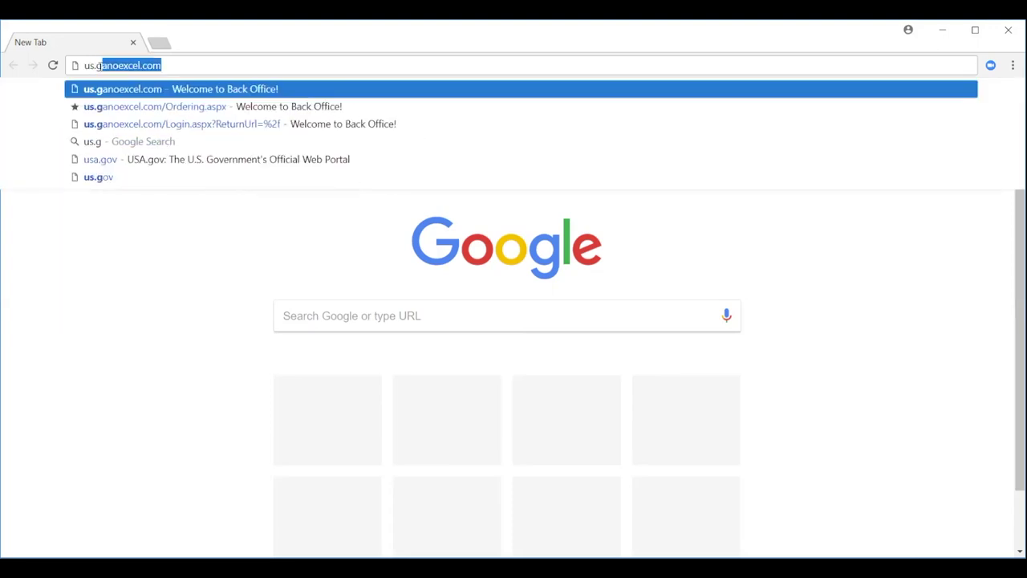
{"action": "type", "text": "anoexcel.com"}
{"action": "key", "text": "Return"}
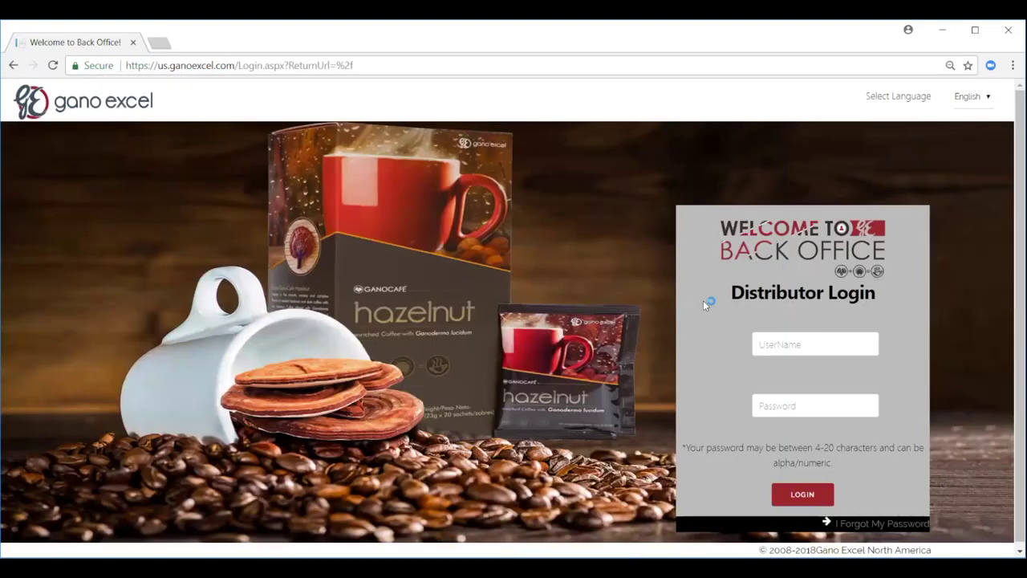
{"action": "left_click", "coordinate": [782, 344]}
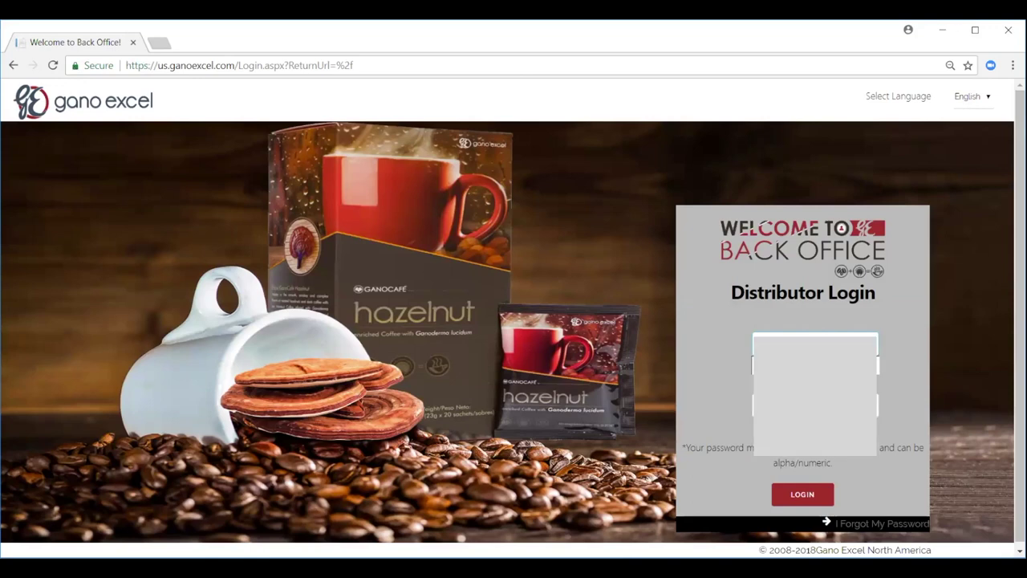
{"action": "key", "text": "Tab"}
{"action": "key", "text": "Return"}
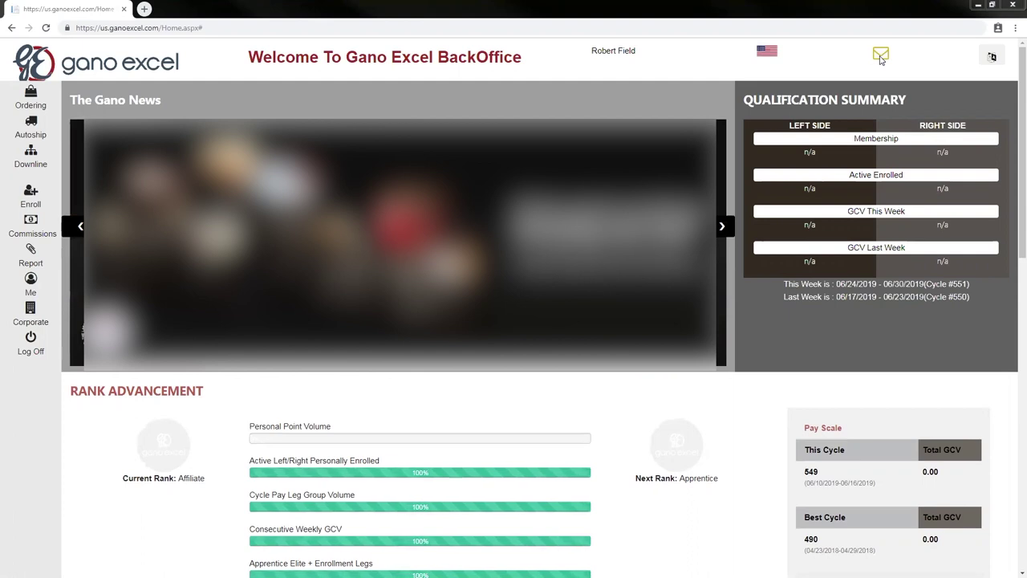
Step: View and dismiss the language options, then go to the Ordering page
{"action": "left_click", "coordinate": [992, 57]}
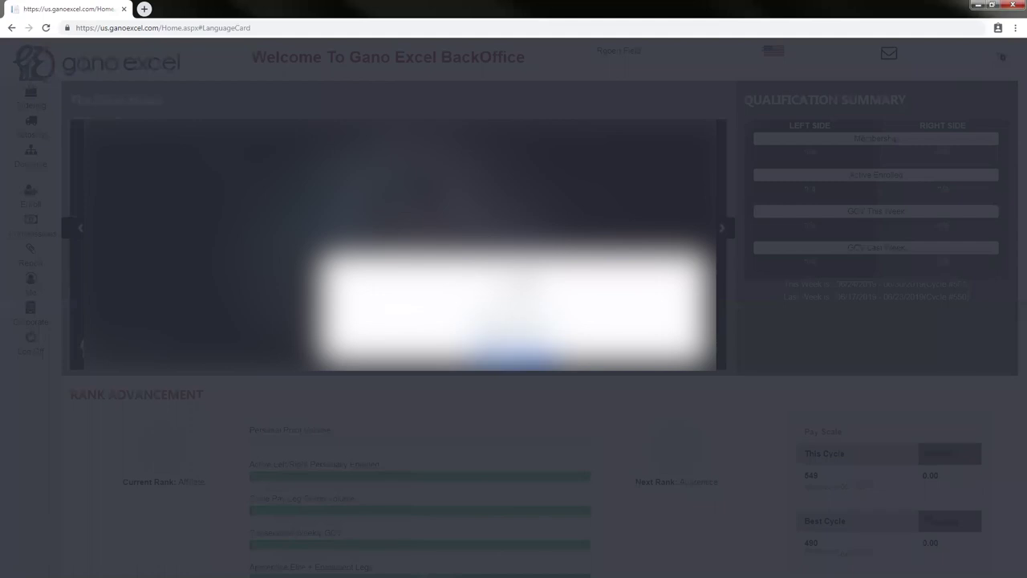
{"action": "left_click", "coordinate": [514, 353]}
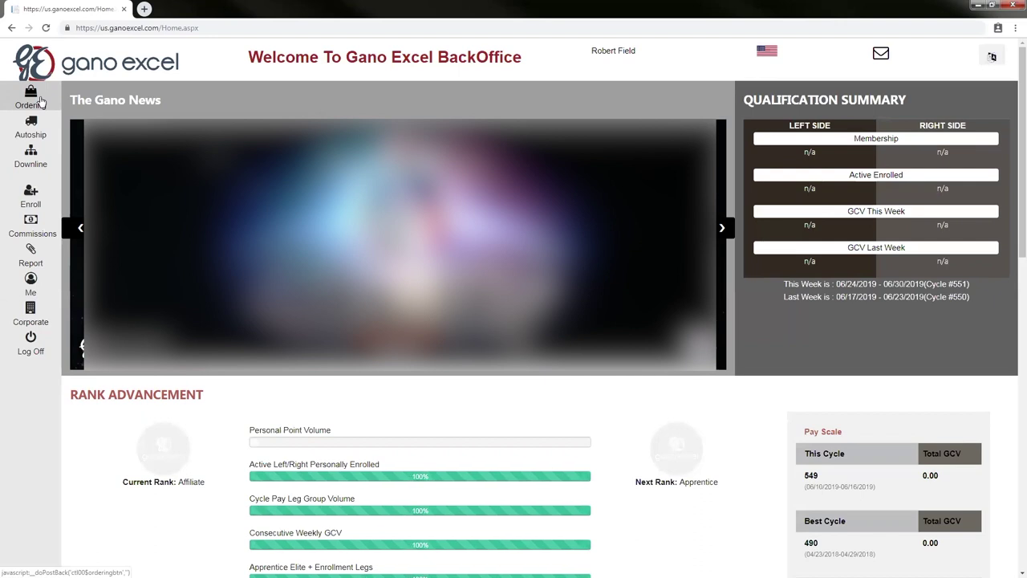
{"action": "left_click", "coordinate": [40, 100]}
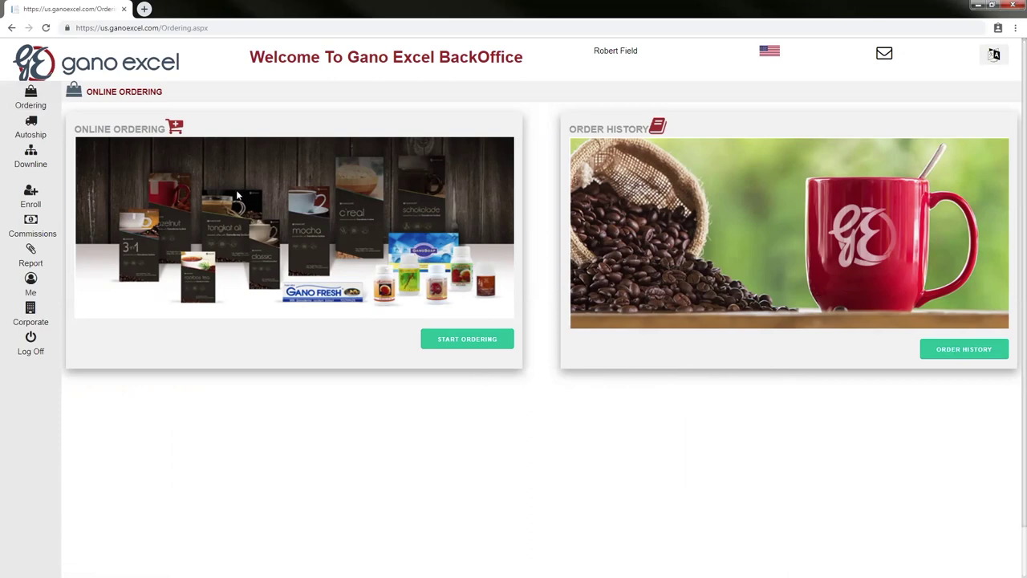
Step: Visit Autoship and Downline, highlight the DOWNLINE TREE and ENROLLMENT PLACEMENT CONFIGURATION headings, then go to Enroll
{"action": "left_click", "coordinate": [35, 127]}
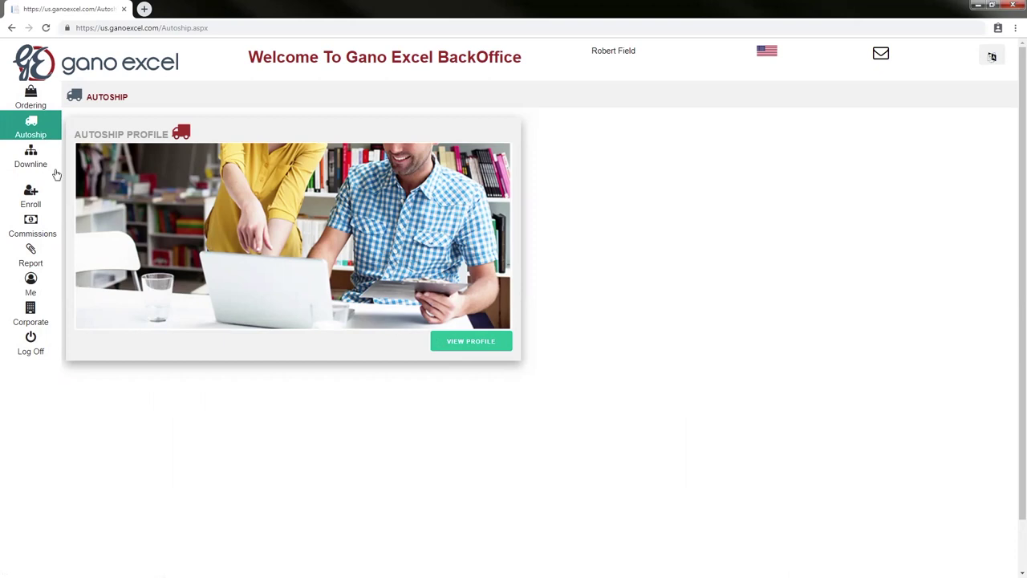
{"action": "left_click", "coordinate": [37, 163]}
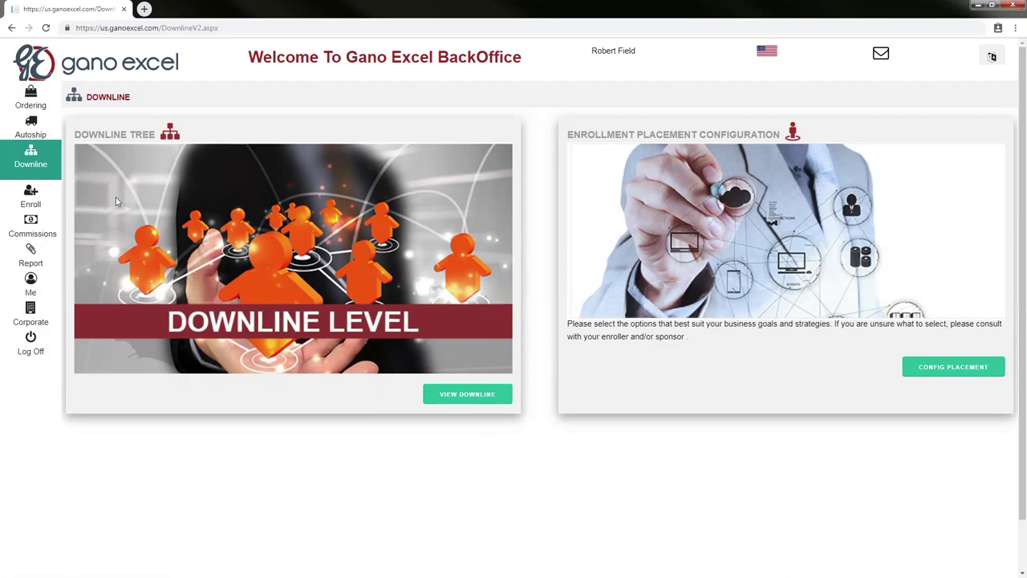
{"action": "double_click", "coordinate": [135, 134]}
{"action": "left_click", "coordinate": [135, 135]}
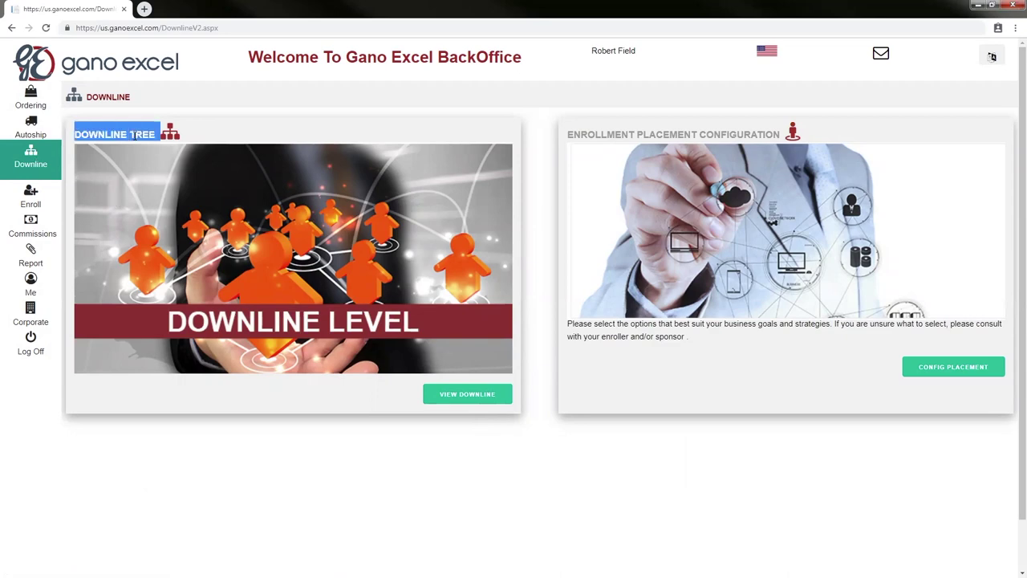
{"action": "triple_click", "coordinate": [663, 135]}
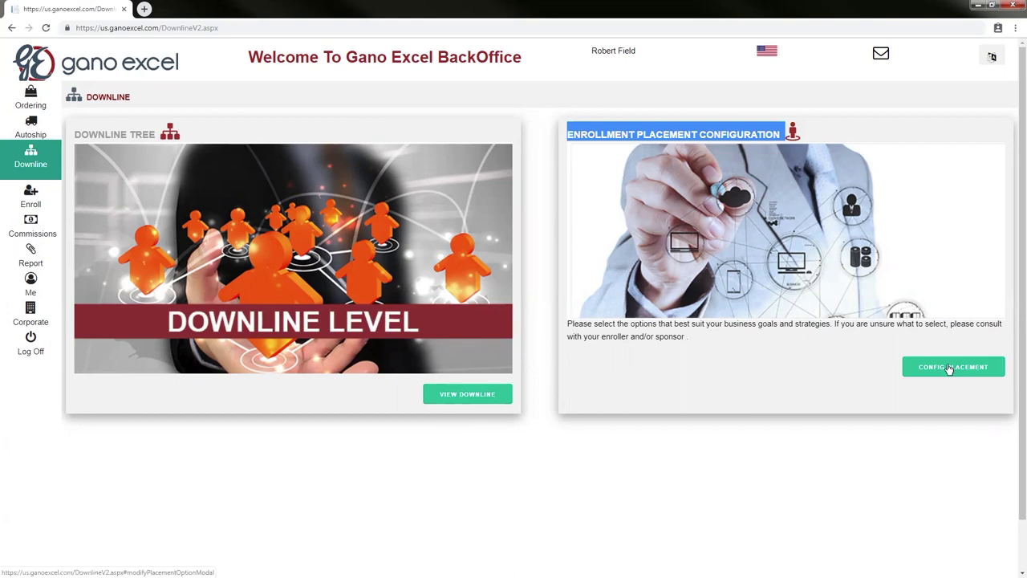
{"action": "left_click", "coordinate": [651, 393]}
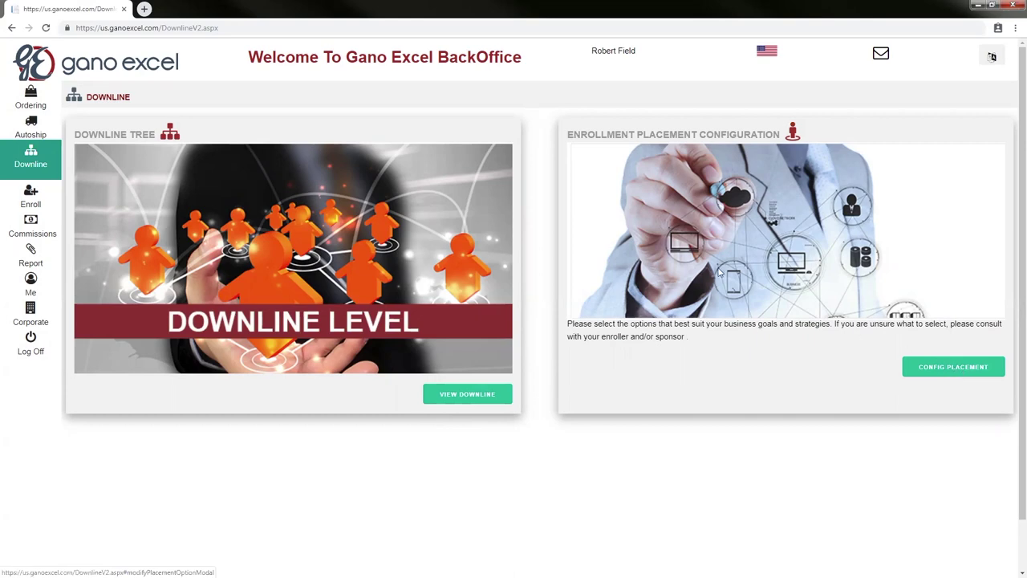
{"action": "left_click", "coordinate": [40, 197]}
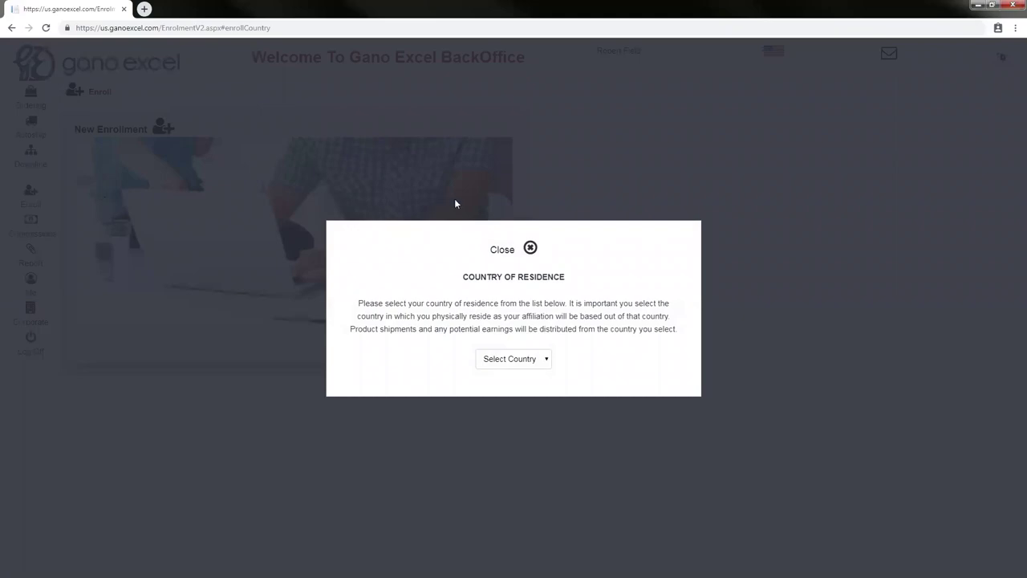
Step: Close the Country of Residence prompt, then go to the Commissions reports page
{"action": "left_click", "coordinate": [530, 248]}
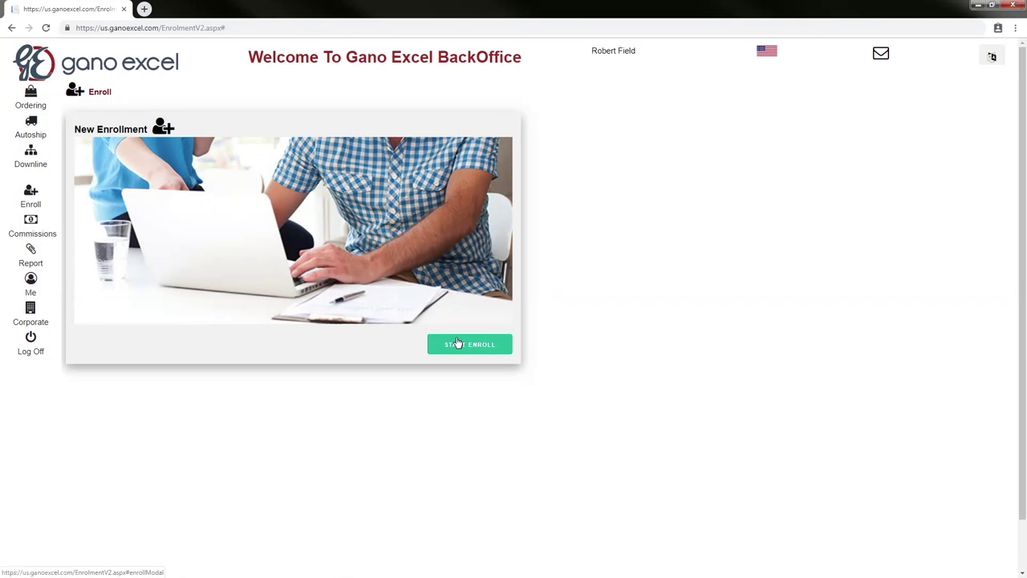
{"action": "left_click", "coordinate": [33, 229]}
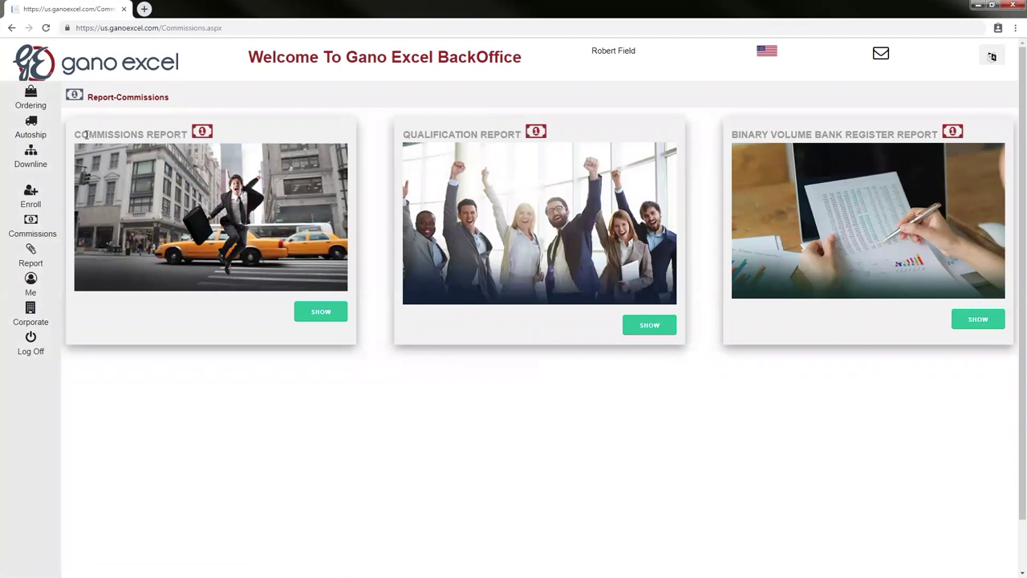
Step: Highlight the Commissions, Qualification and Binary Volume Bank Register report titles, then expand Report
{"action": "left_click_drag", "start_coordinate": [77, 134], "coordinate": [187, 142]}
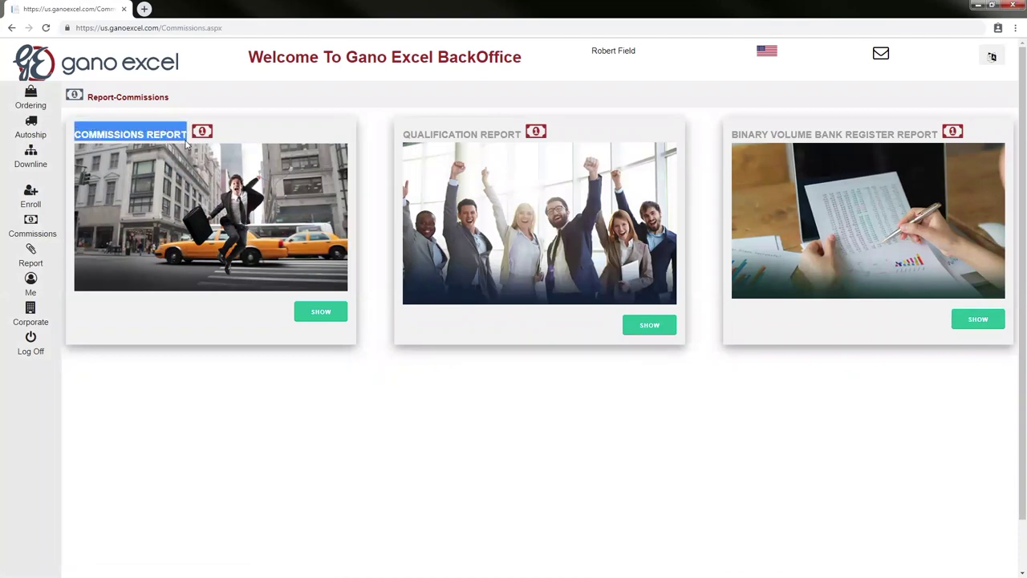
{"action": "left_click", "coordinate": [275, 136]}
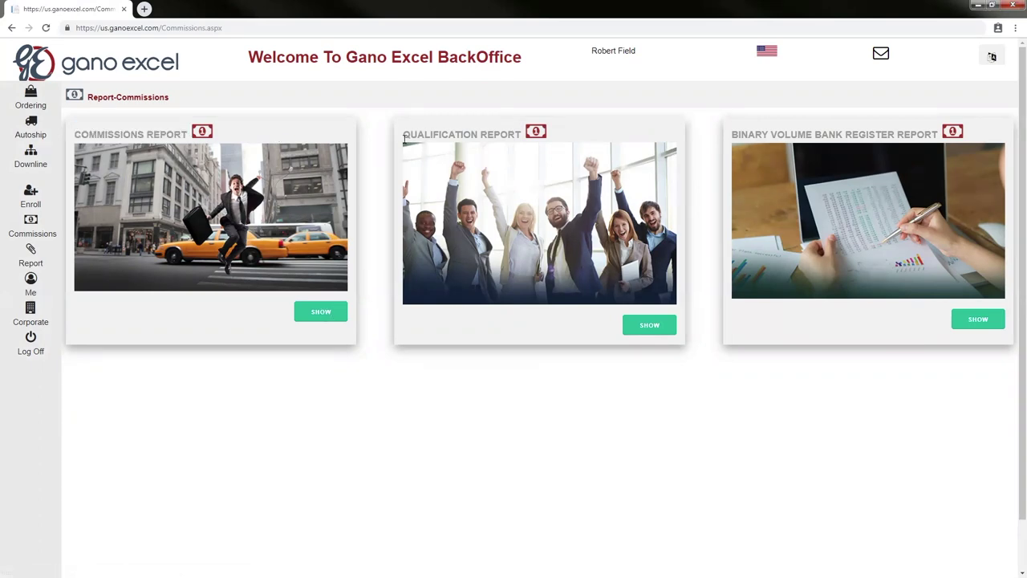
{"action": "left_click_drag", "start_coordinate": [404, 135], "coordinate": [517, 145]}
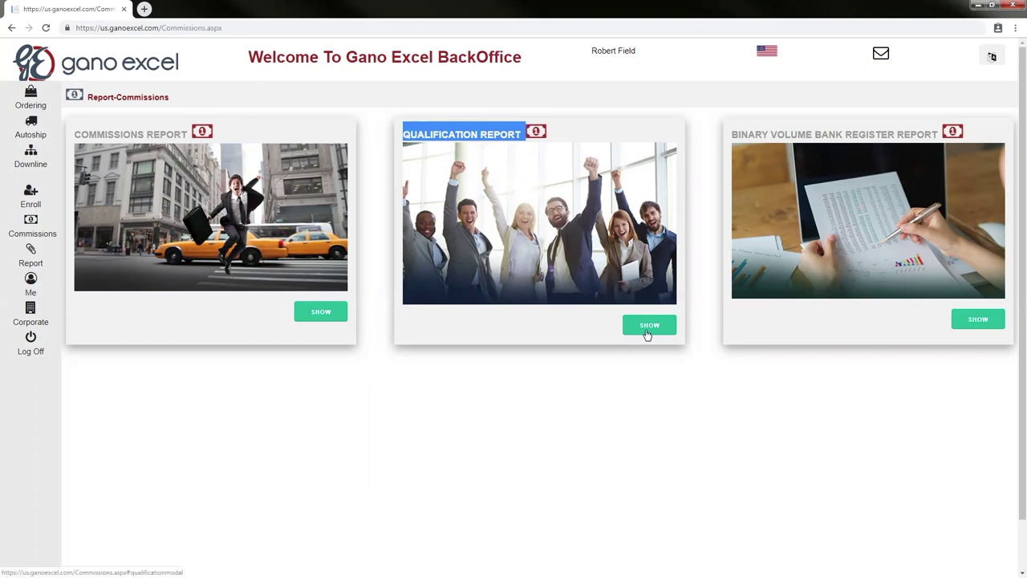
{"action": "left_click", "coordinate": [756, 133]}
{"action": "left_click_drag", "start_coordinate": [732, 134], "coordinate": [940, 134]}
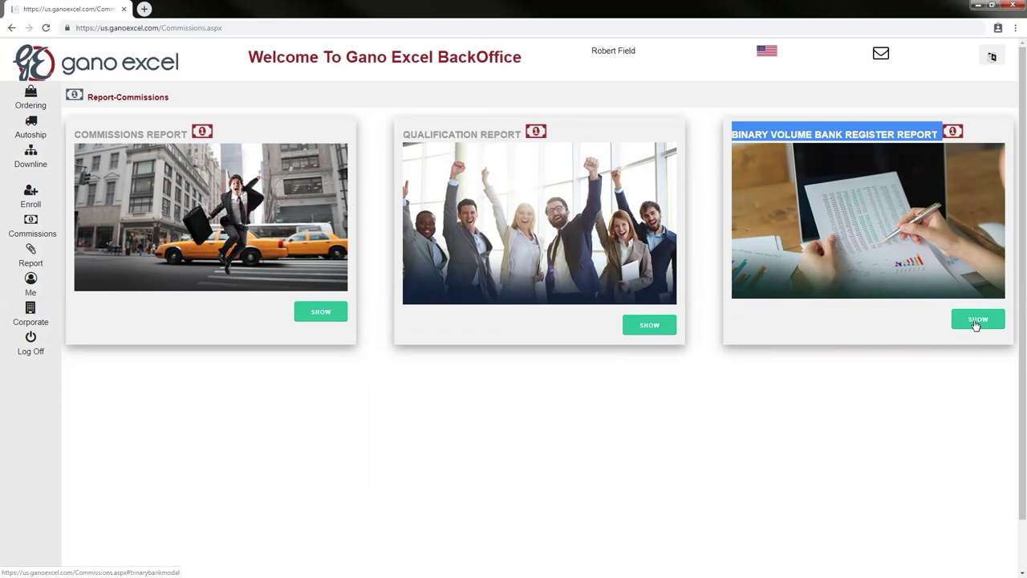
{"action": "left_click", "coordinate": [496, 417]}
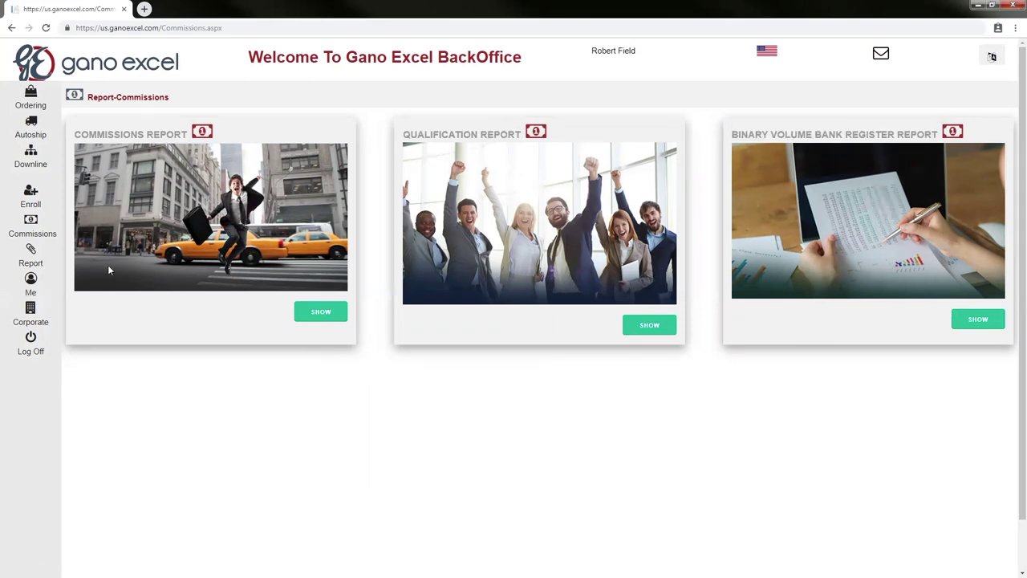
{"action": "left_click", "coordinate": [41, 253]}
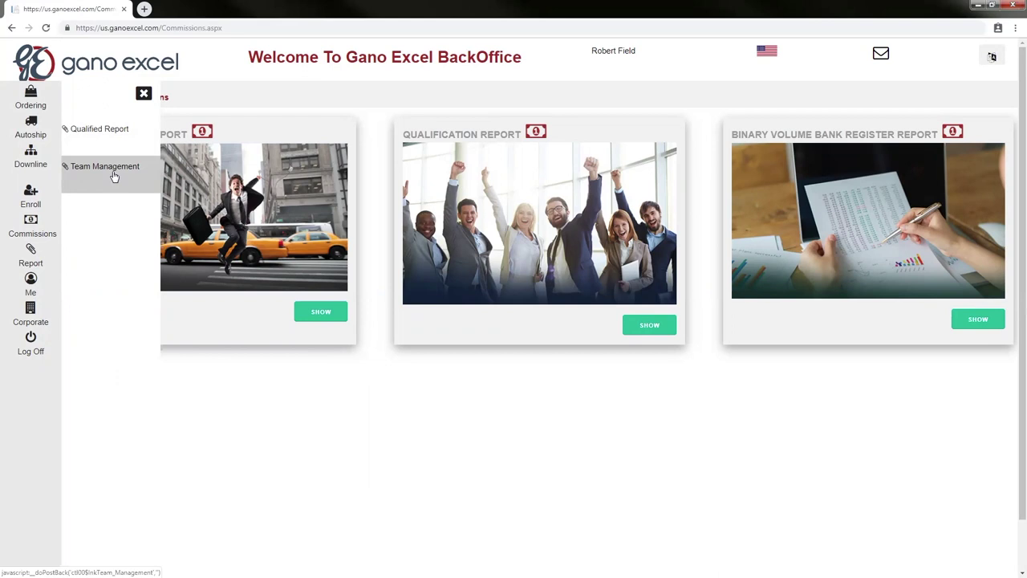
Step: Expand the Me menu and go to the Corporate contacts page
{"action": "left_click", "coordinate": [32, 287]}
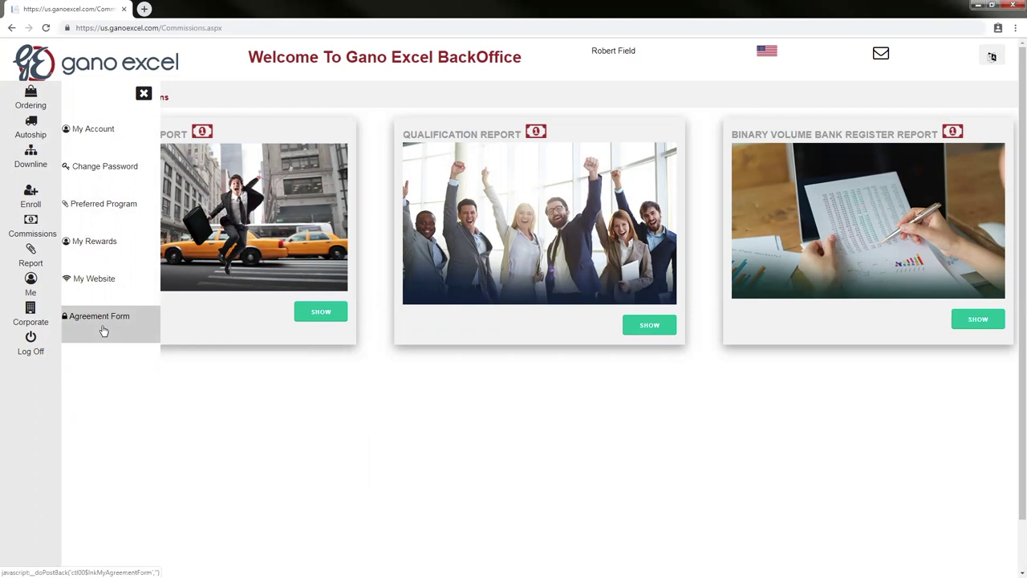
{"action": "left_click", "coordinate": [38, 320]}
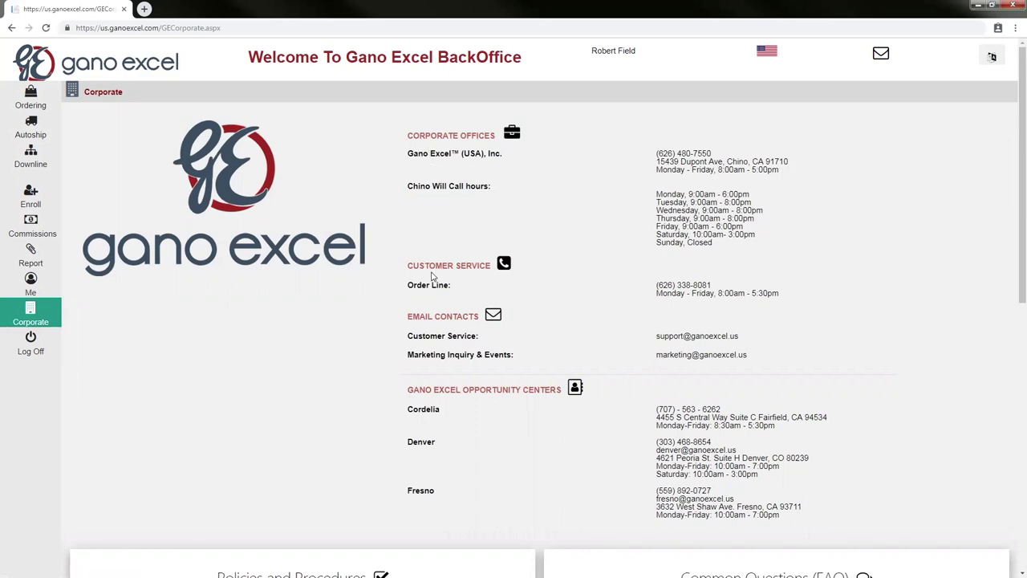
Step: Scroll through the Corporate listings, then return home via the Gano Excel logo
{"action": "scroll", "coordinate": [432, 276], "scroll_direction": "down", "scroll_amount": 1}
{"action": "scroll", "coordinate": [432, 276], "scroll_direction": "down", "scroll_amount": 3}
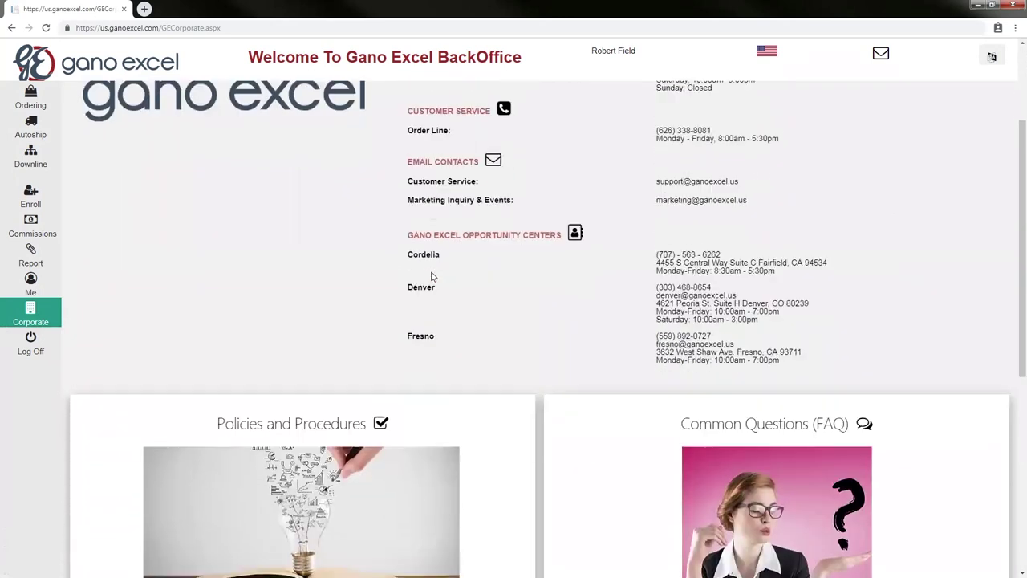
{"action": "scroll", "coordinate": [431, 276], "scroll_direction": "down", "scroll_amount": 3}
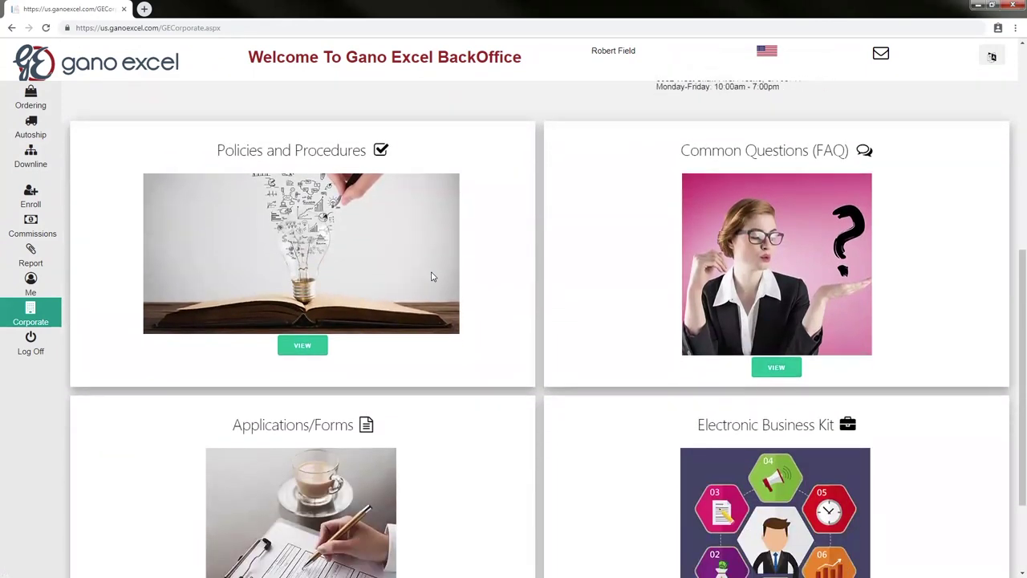
{"action": "scroll", "coordinate": [432, 276], "scroll_direction": "up", "scroll_amount": 4}
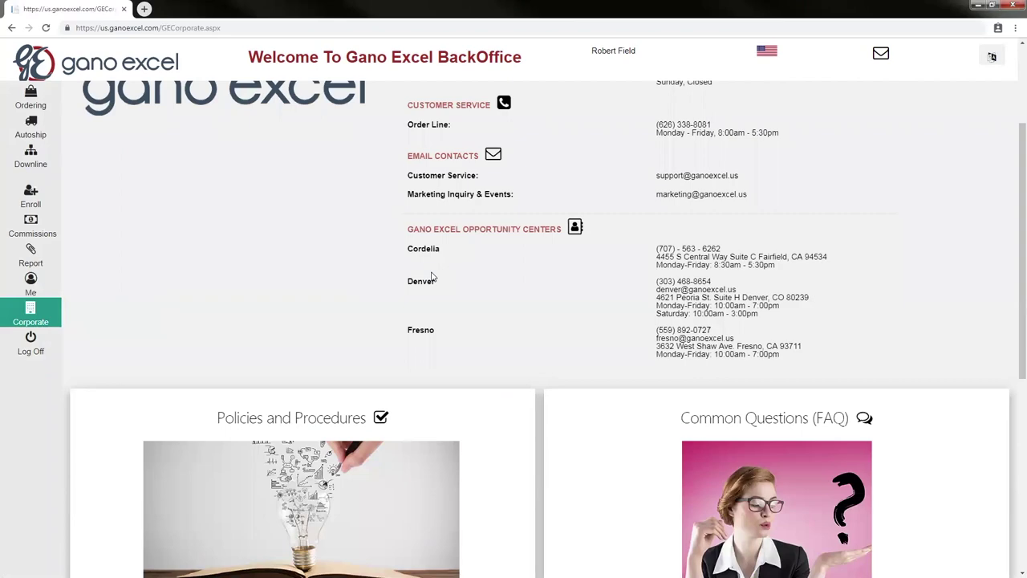
{"action": "scroll", "coordinate": [431, 276], "scroll_direction": "down", "scroll_amount": 4}
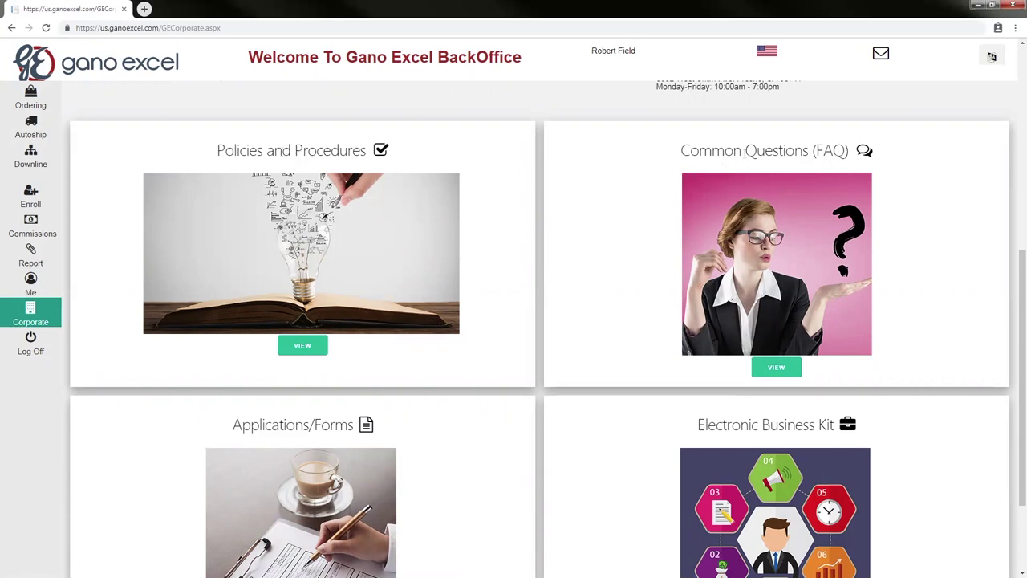
{"action": "scroll", "coordinate": [746, 151], "scroll_direction": "down", "scroll_amount": 3}
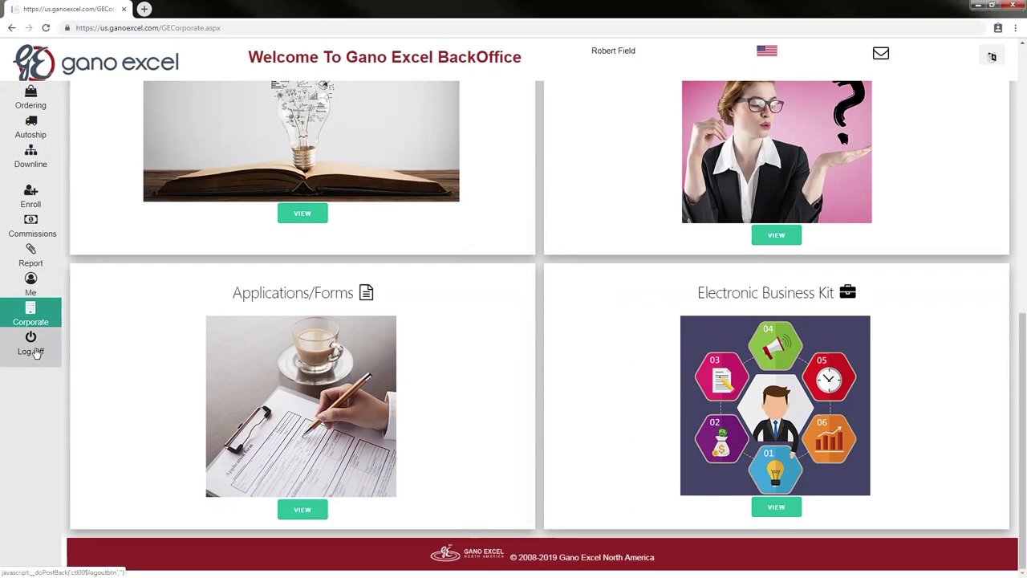
{"action": "left_click", "coordinate": [41, 62]}
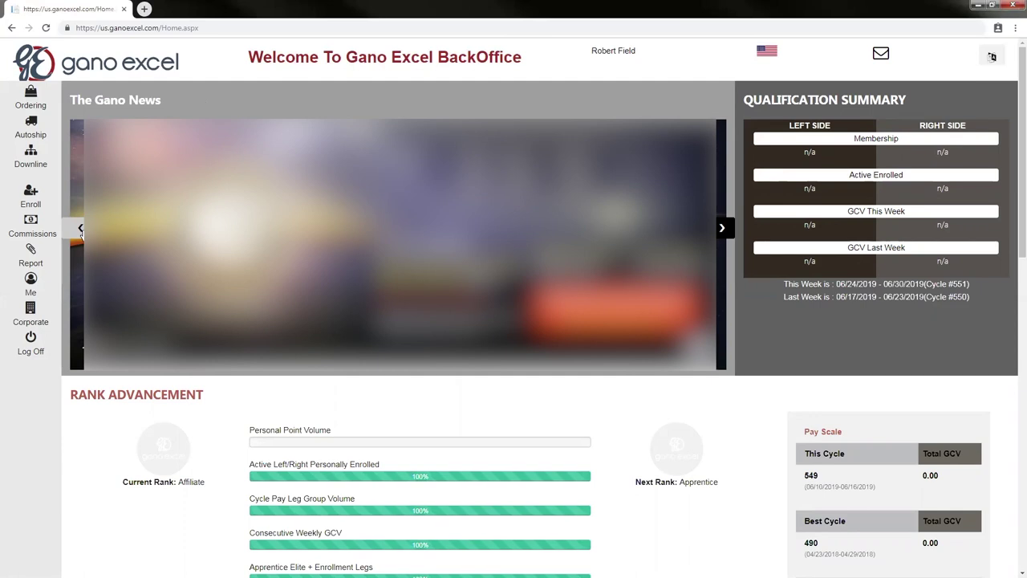
Step: Advance Gano News to its next slide and scroll down to rank advancement
{"action": "left_click", "coordinate": [721, 228]}
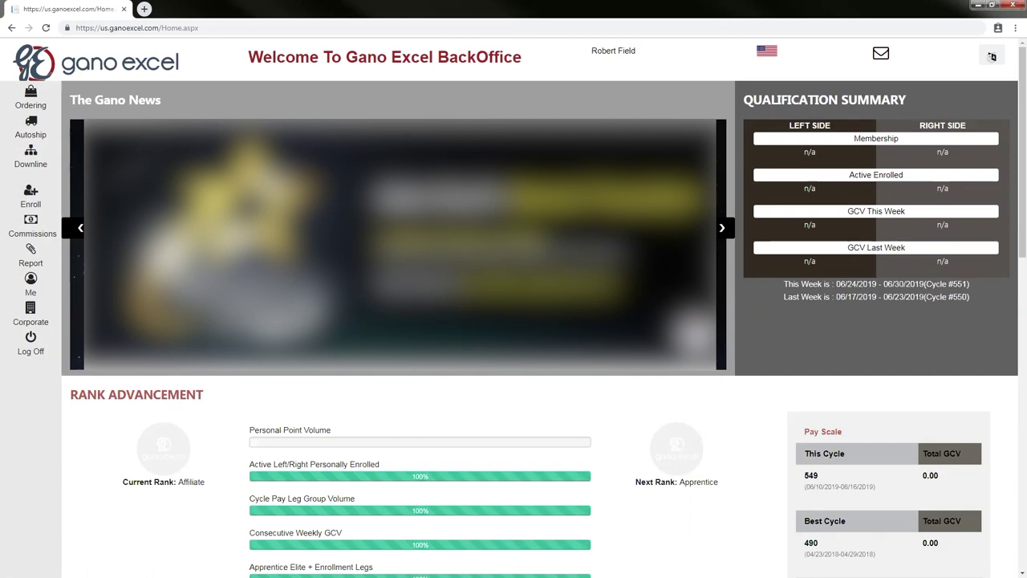
{"action": "scroll", "coordinate": [717, 268], "scroll_direction": "down", "scroll_amount": 3}
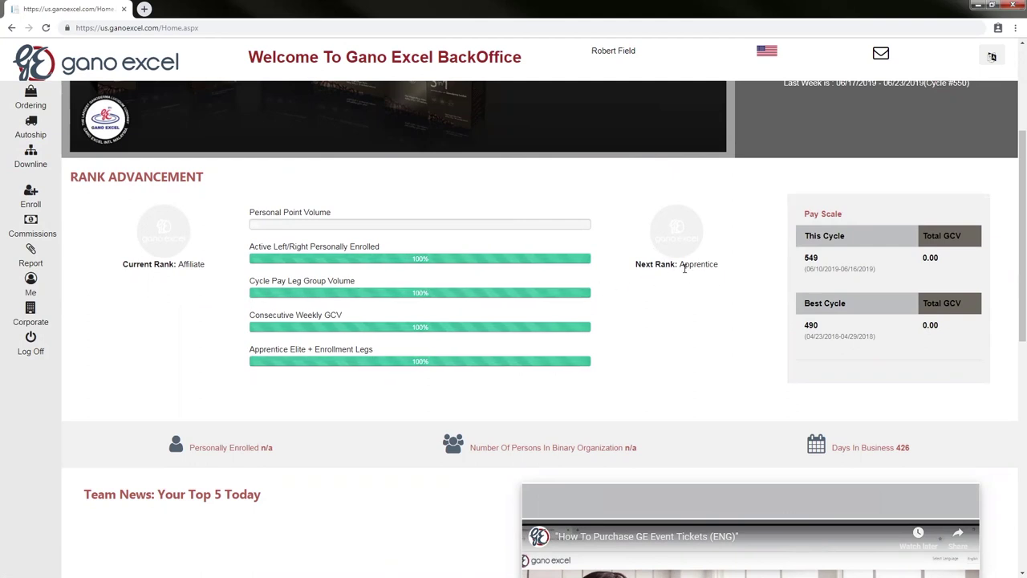
{"action": "scroll", "coordinate": [685, 269], "scroll_direction": "down", "scroll_amount": 3}
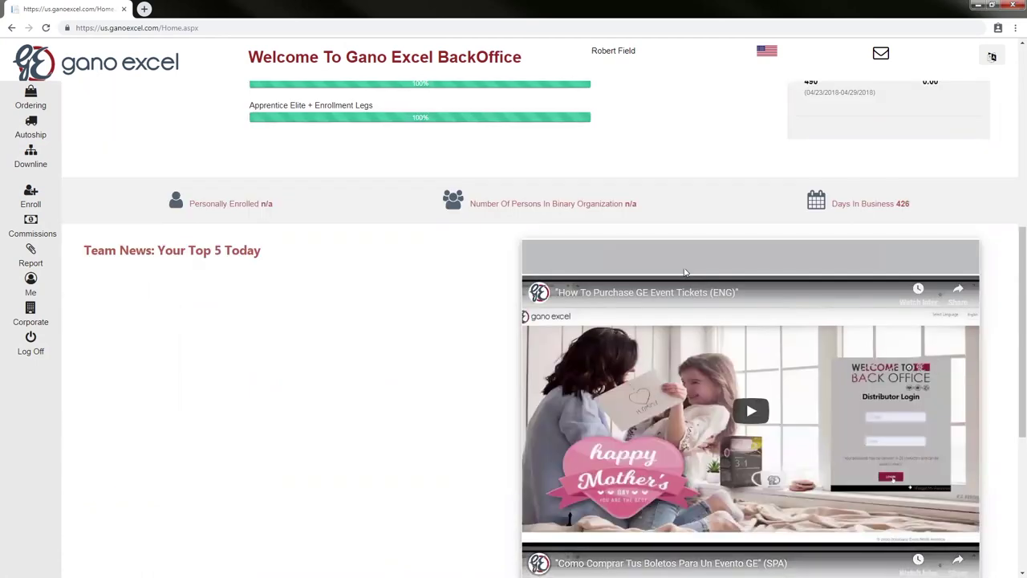
{"action": "scroll", "coordinate": [799, 227], "scroll_direction": "up", "scroll_amount": 3}
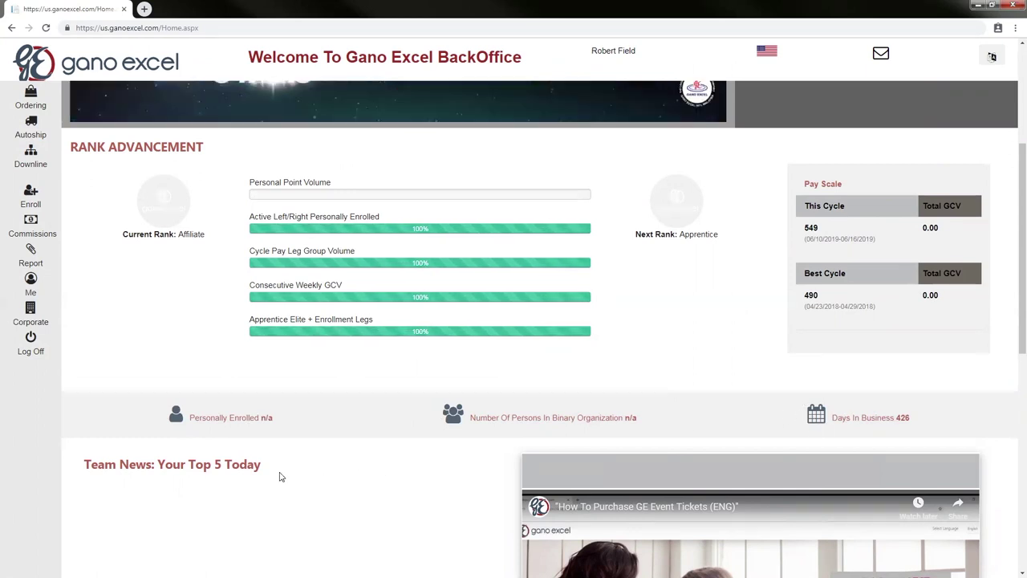
{"action": "scroll", "coordinate": [257, 461], "scroll_direction": "down", "scroll_amount": 2}
{"action": "scroll", "coordinate": [255, 469], "scroll_direction": "down", "scroll_amount": 1}
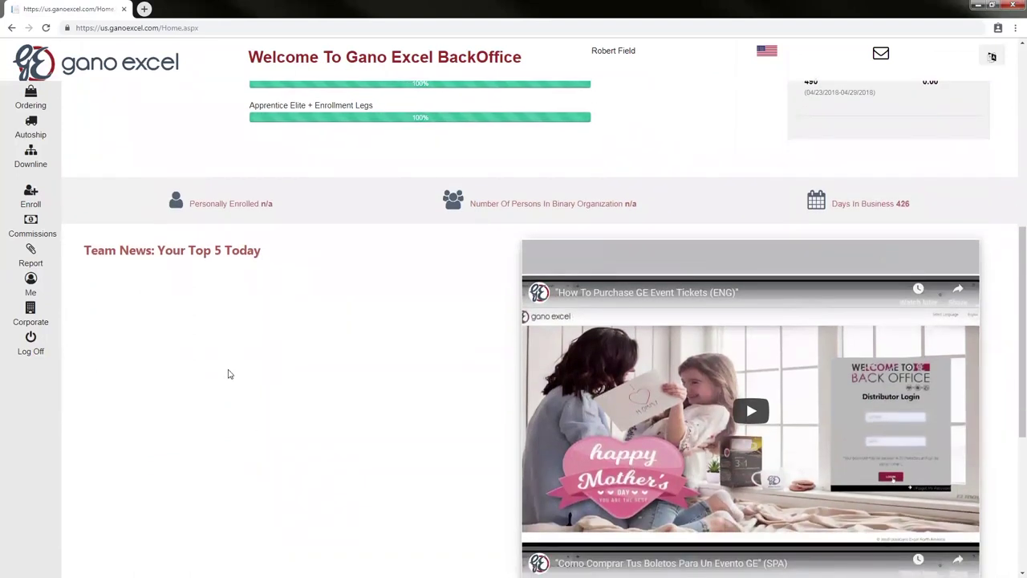
{"action": "left_click_drag", "start_coordinate": [90, 249], "coordinate": [294, 271]}
{"action": "left_click", "coordinate": [325, 275]}
{"action": "scroll", "coordinate": [325, 275], "scroll_direction": "down", "scroll_amount": 2}
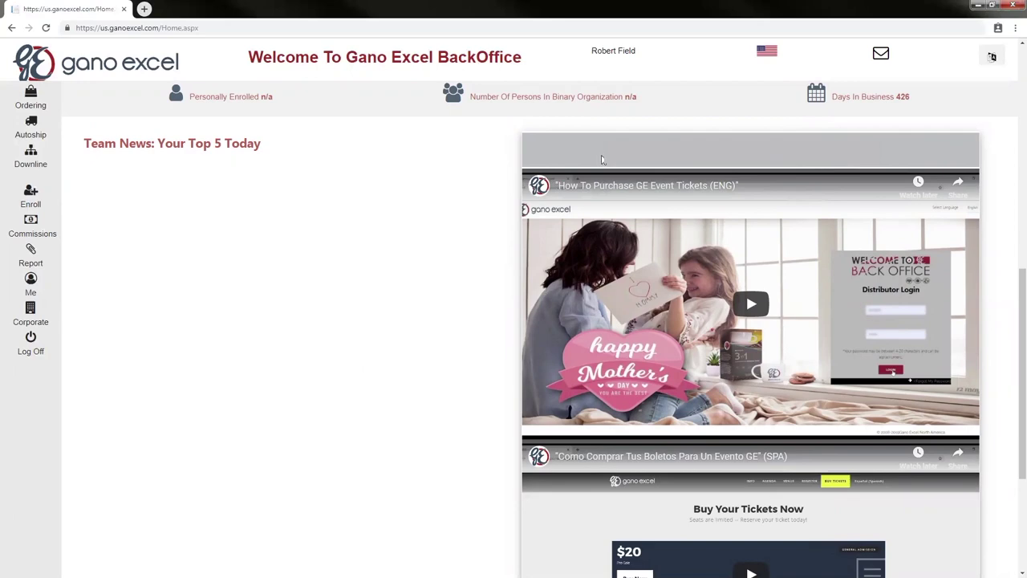
{"action": "scroll", "coordinate": [603, 157], "scroll_direction": "down", "scroll_amount": 3}
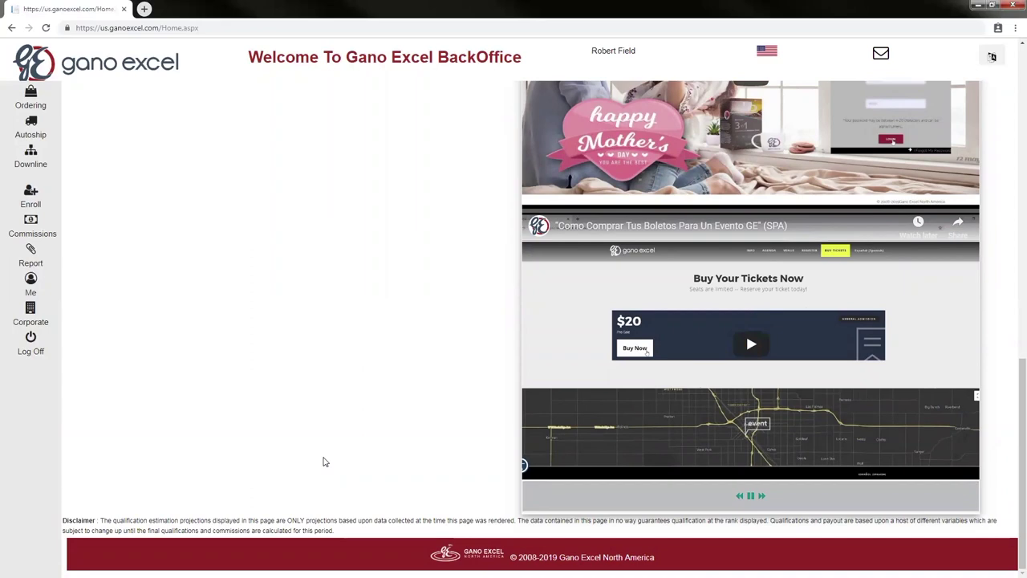
{"action": "scroll", "coordinate": [315, 451], "scroll_direction": "up", "scroll_amount": 3}
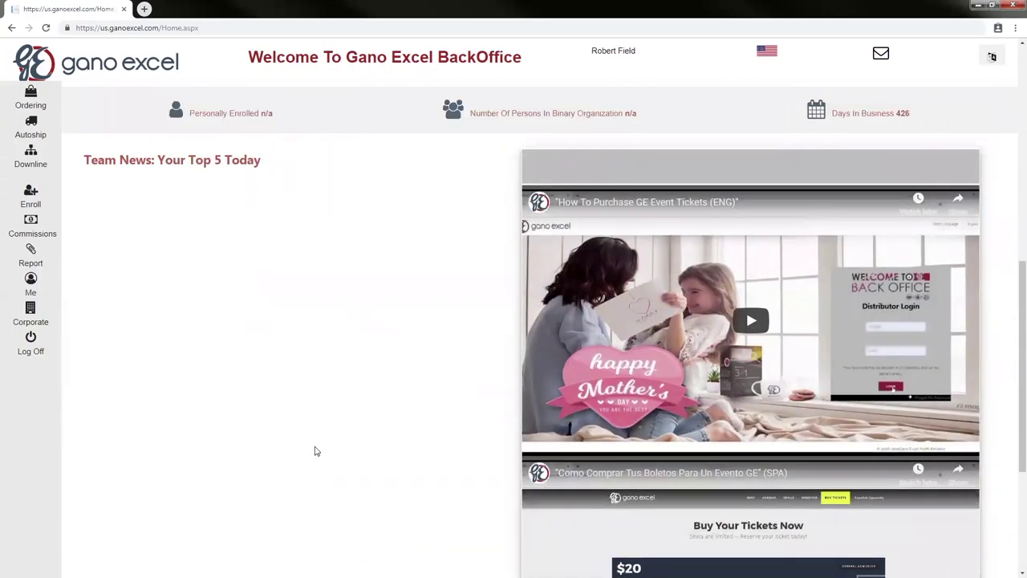
{"action": "scroll", "coordinate": [315, 451], "scroll_direction": "up", "scroll_amount": 6}
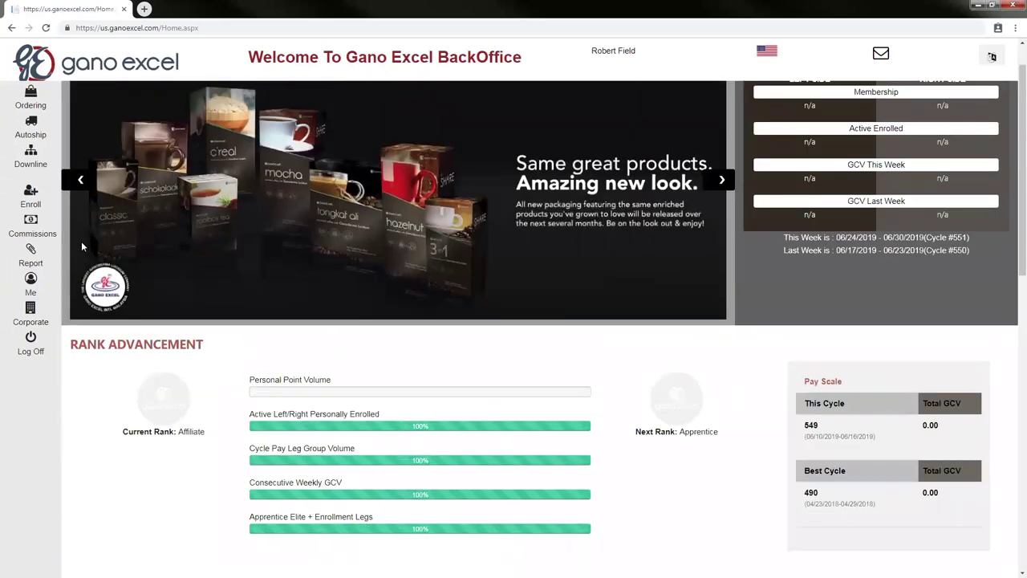
Step: Start Ordering to list all products from Gano Soap onward, and check the Type categories
{"action": "left_click", "coordinate": [30, 106]}
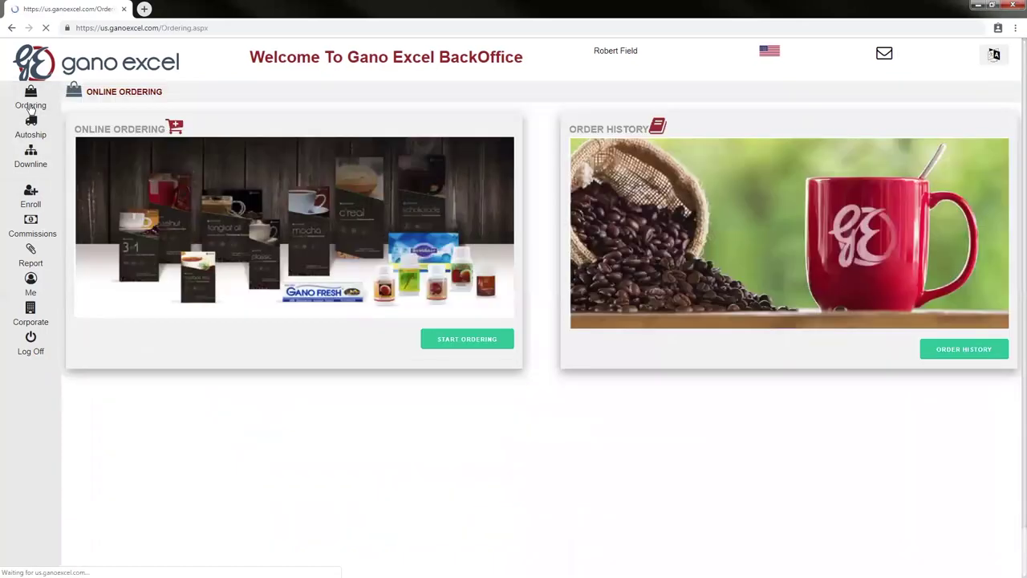
{"action": "left_click", "coordinate": [468, 340]}
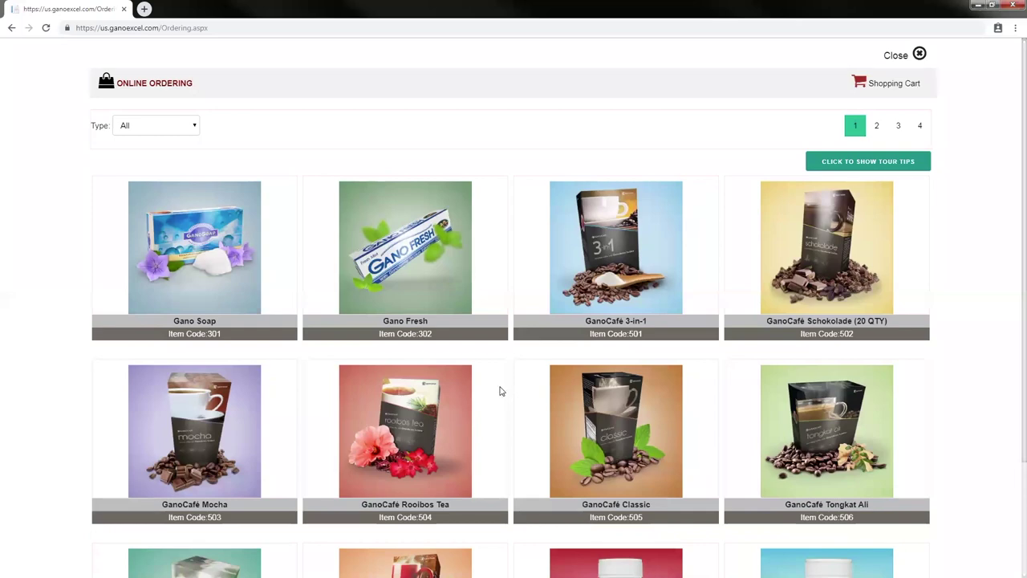
{"action": "left_click", "coordinate": [177, 133]}
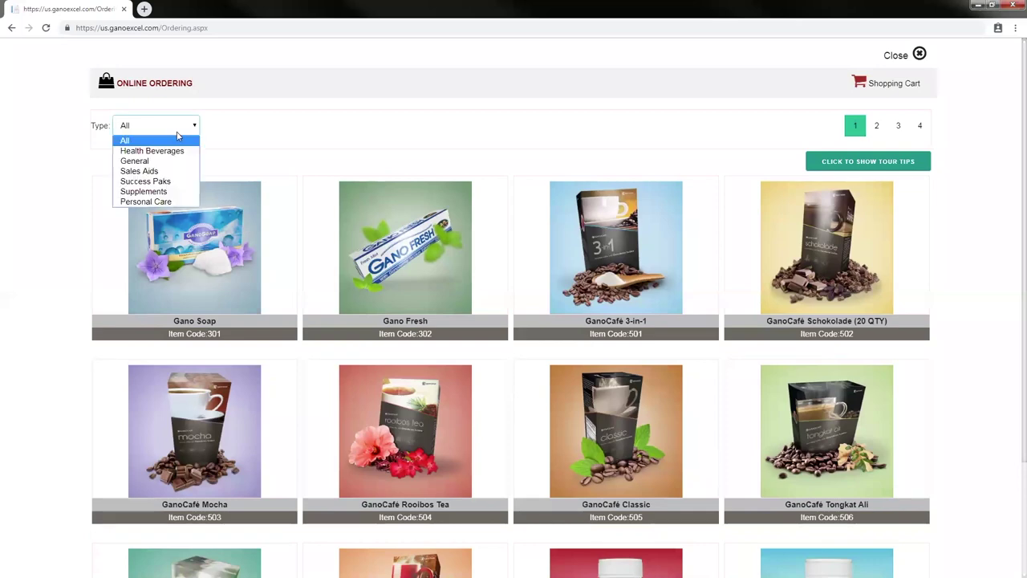
{"action": "left_click", "coordinate": [177, 143]}
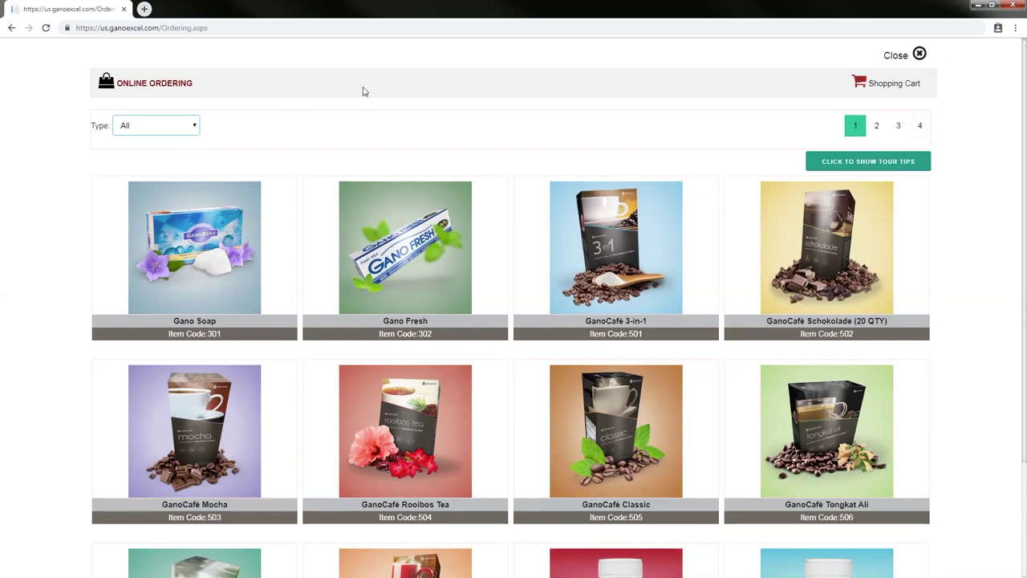
{"action": "left_click", "coordinate": [309, 160]}
{"action": "scroll", "coordinate": [310, 161], "scroll_direction": "down", "scroll_amount": 2}
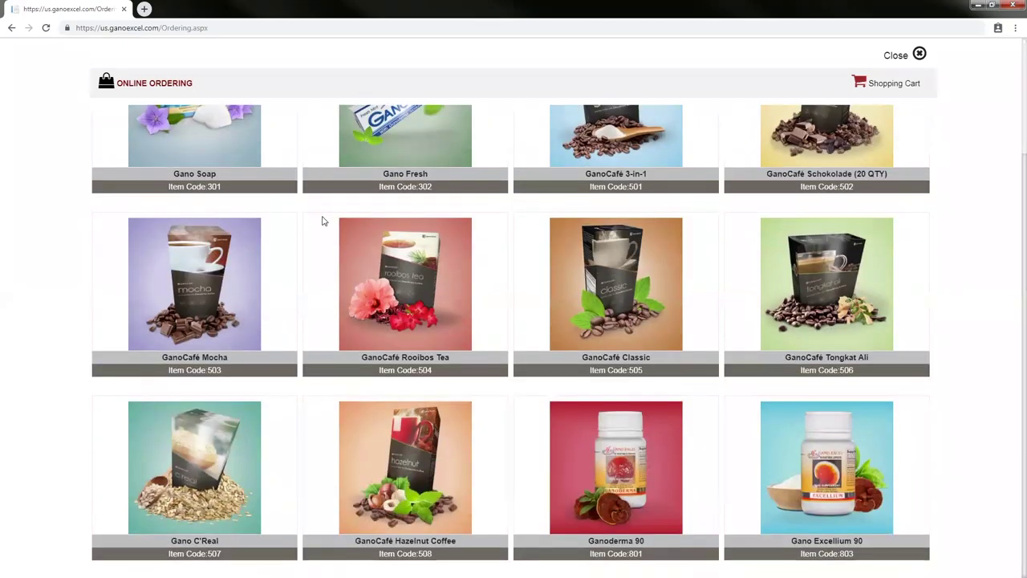
{"action": "scroll", "coordinate": [325, 334], "scroll_direction": "up", "scroll_amount": 2}
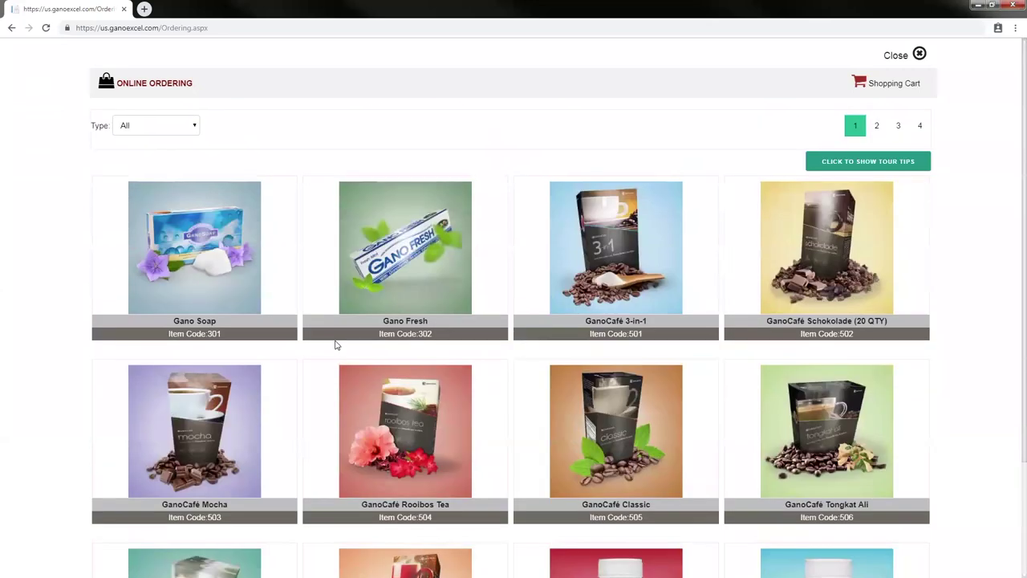
{"action": "left_click", "coordinate": [179, 126]}
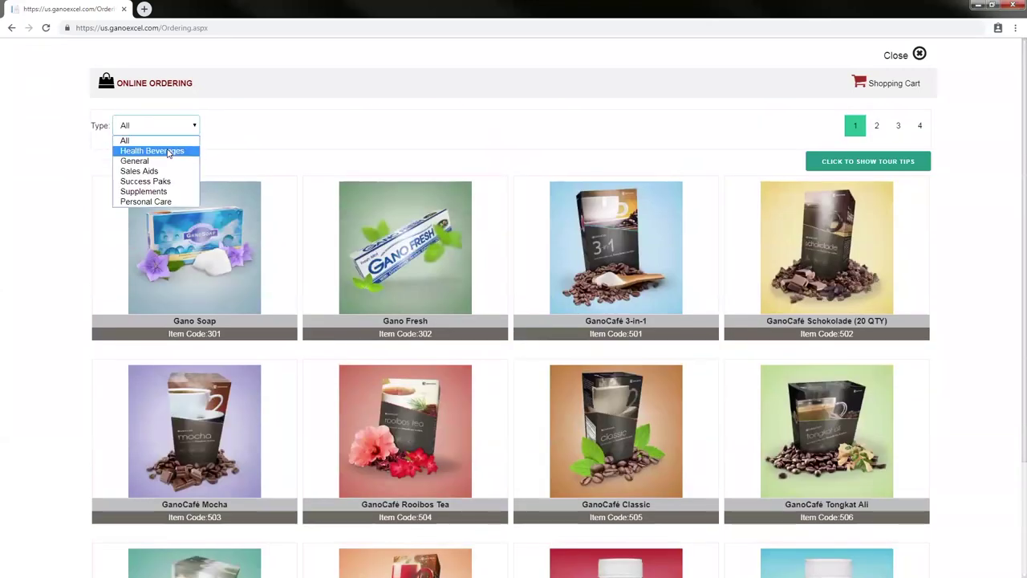
Step: Filter the catalogue in turn to Health Beverages, General, Sales Aids and Success Paks
{"action": "left_click", "coordinate": [167, 151]}
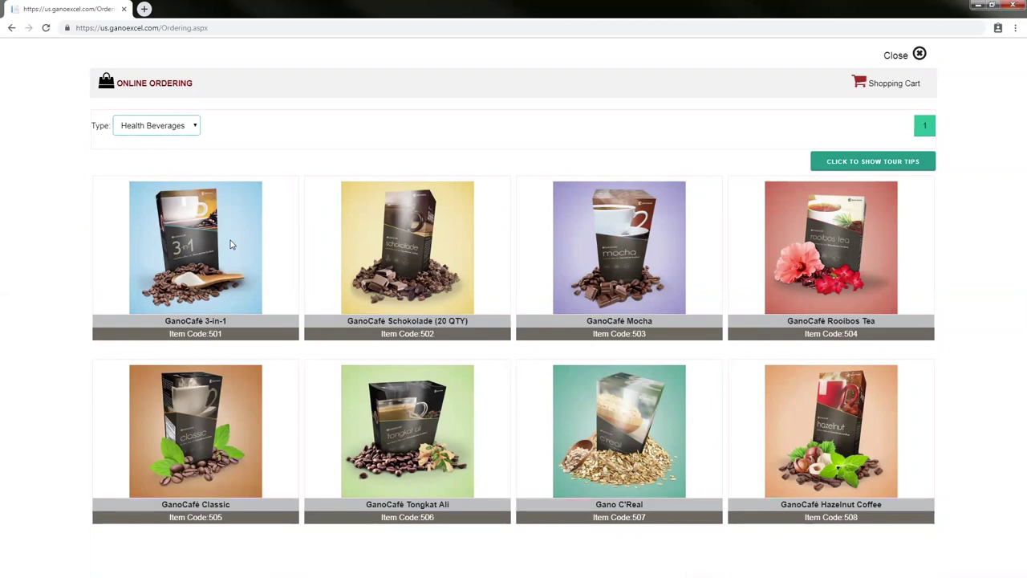
{"action": "left_click", "coordinate": [151, 128]}
{"action": "left_click", "coordinate": [159, 164]}
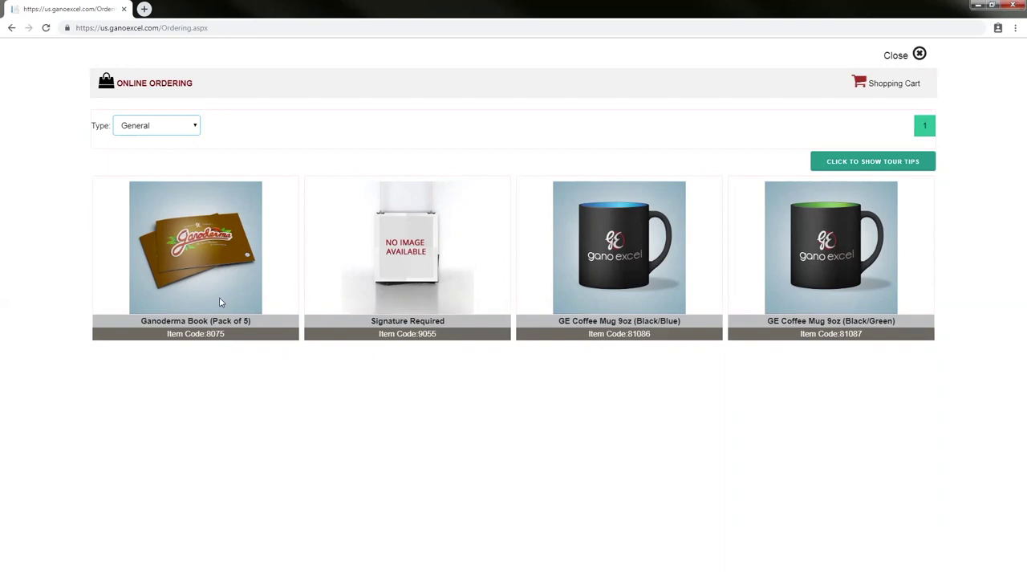
{"action": "left_click", "coordinate": [163, 126]}
{"action": "left_click", "coordinate": [151, 173]}
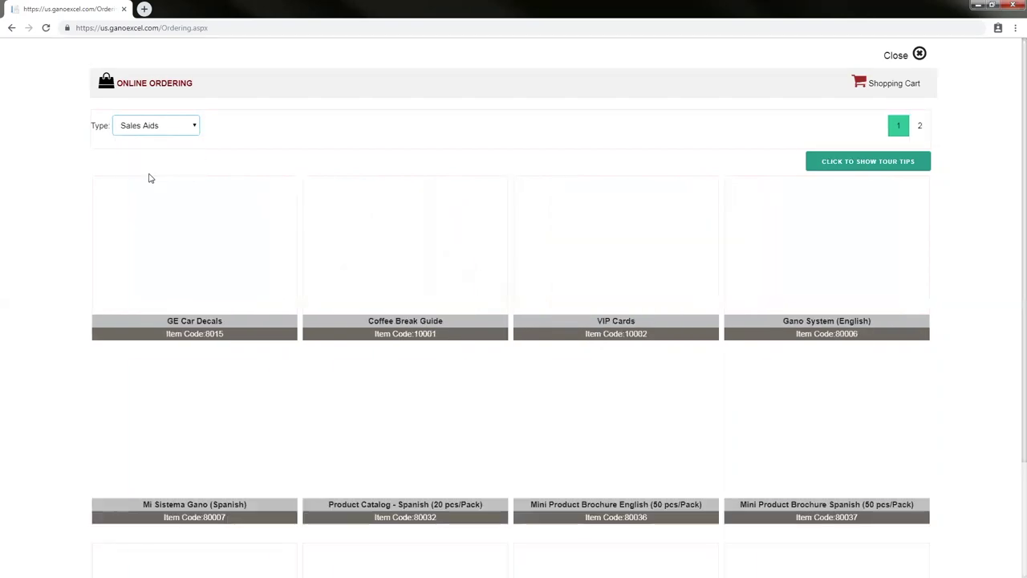
{"action": "scroll", "coordinate": [172, 221], "scroll_direction": "down", "scroll_amount": 1}
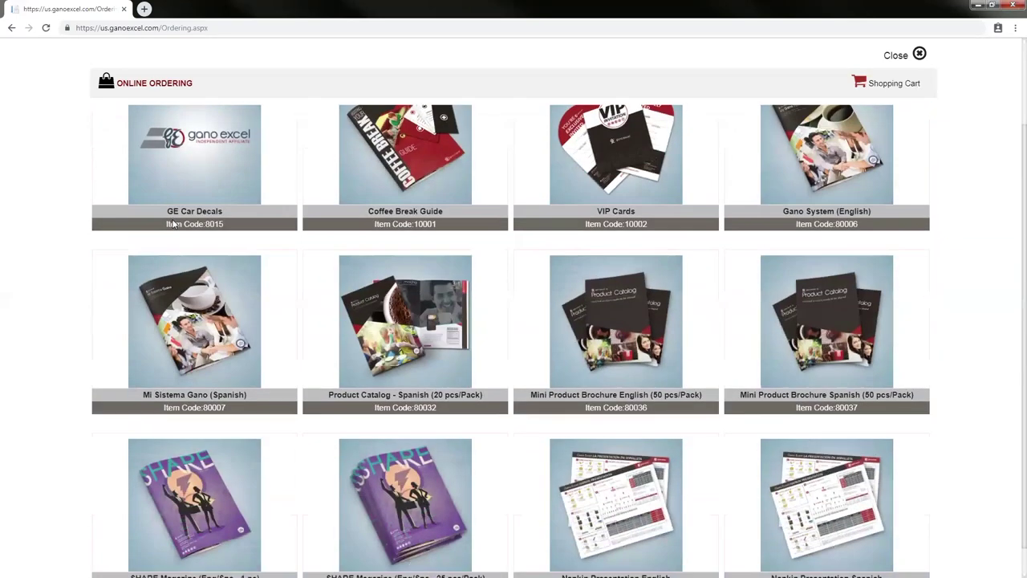
{"action": "scroll", "coordinate": [172, 222], "scroll_direction": "down", "scroll_amount": 2}
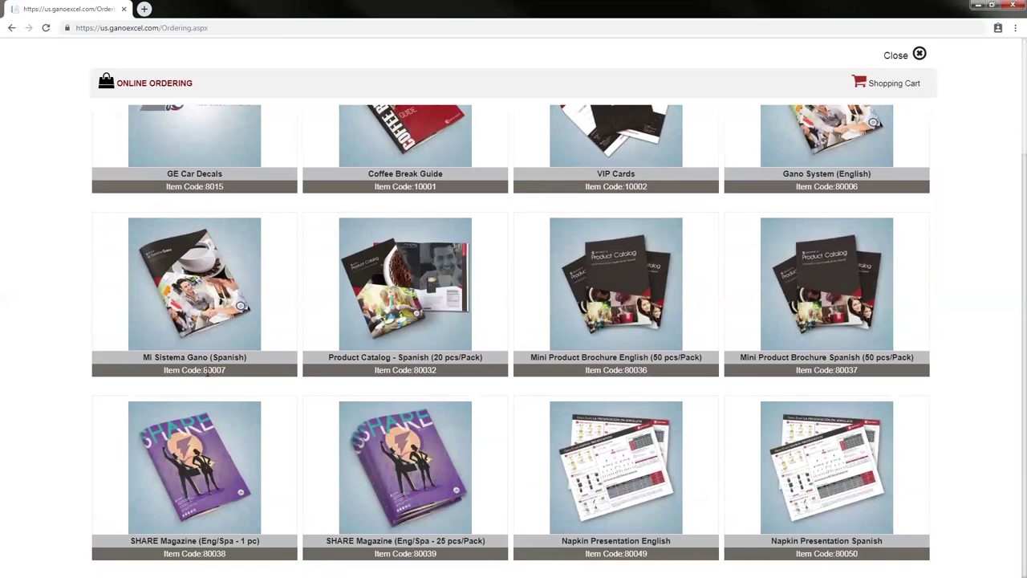
{"action": "scroll", "coordinate": [206, 370], "scroll_direction": "up", "scroll_amount": 3}
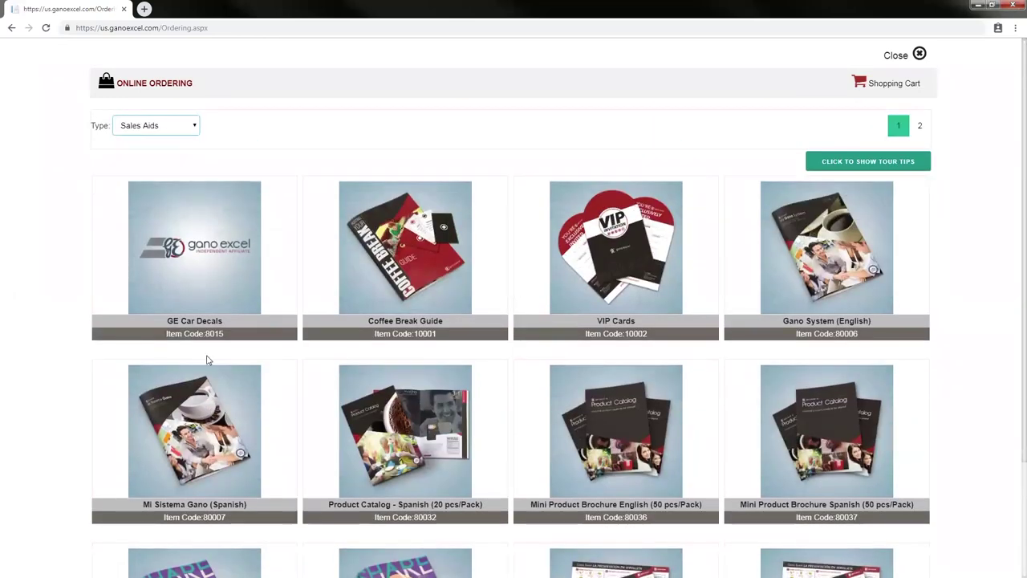
{"action": "left_click", "coordinate": [150, 126]}
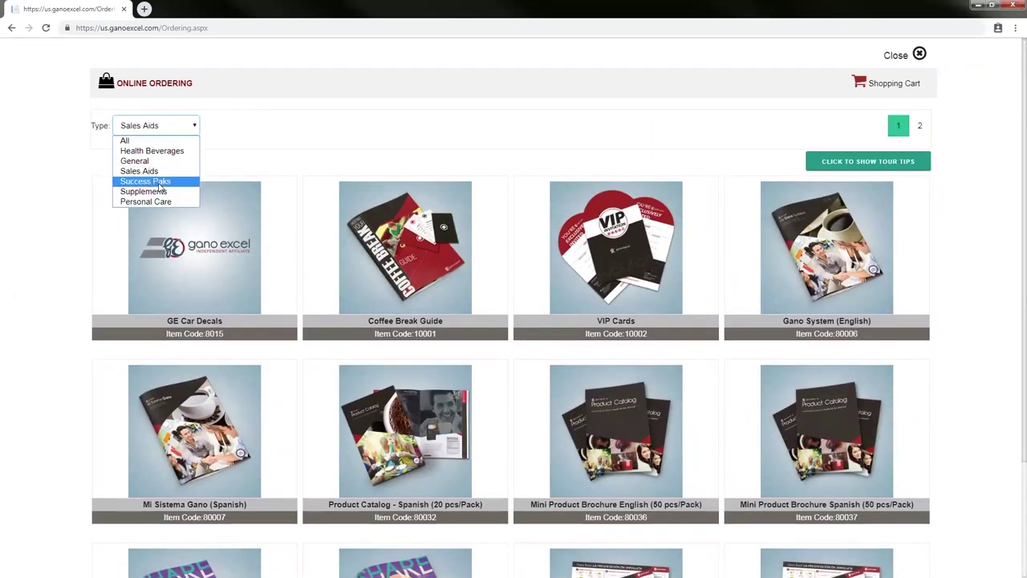
{"action": "left_click", "coordinate": [158, 182]}
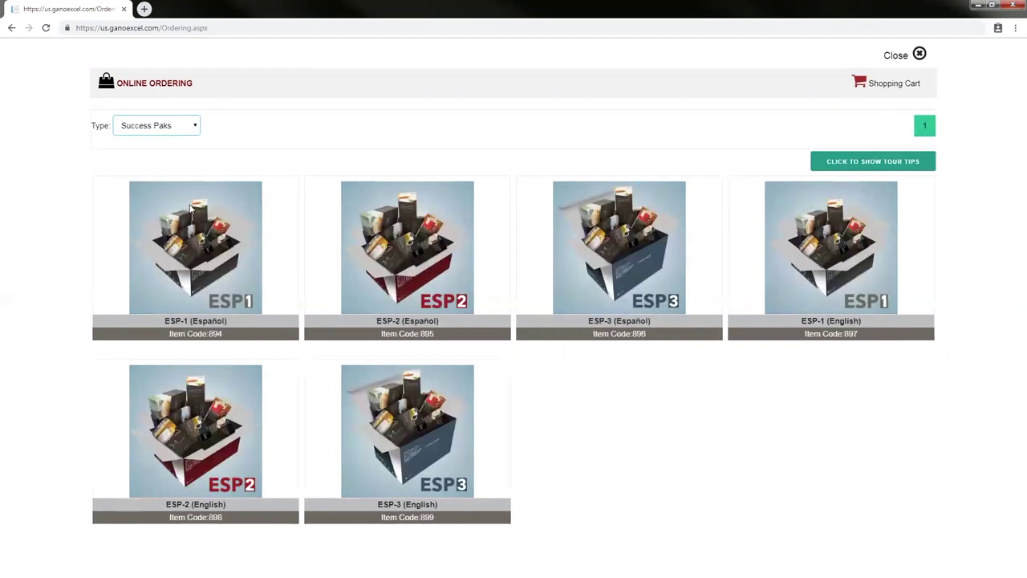
Step: Filter to Supplements, then Personal Care, and finally Health Beverages
{"action": "left_click", "coordinate": [179, 129]}
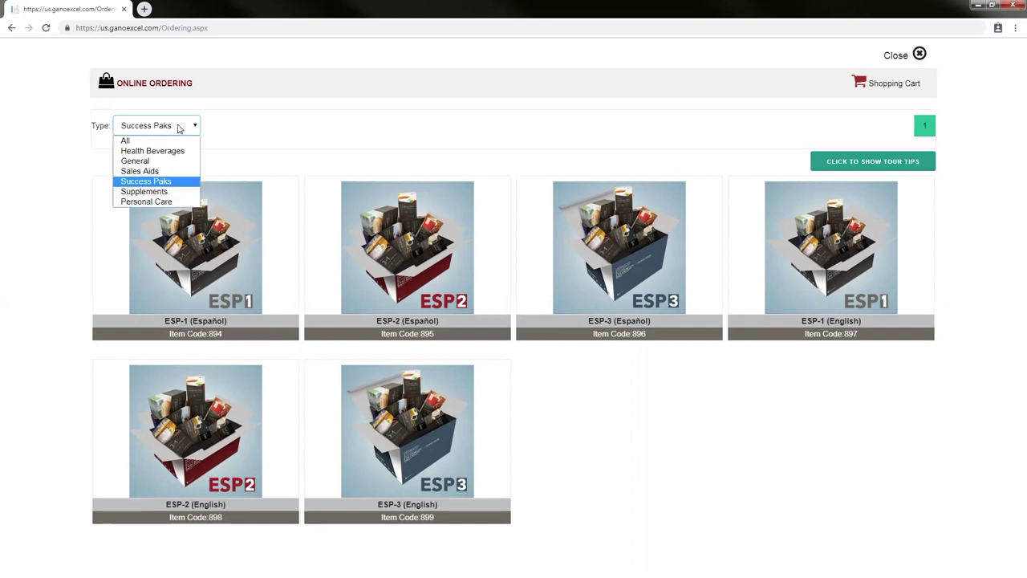
{"action": "left_click", "coordinate": [157, 193]}
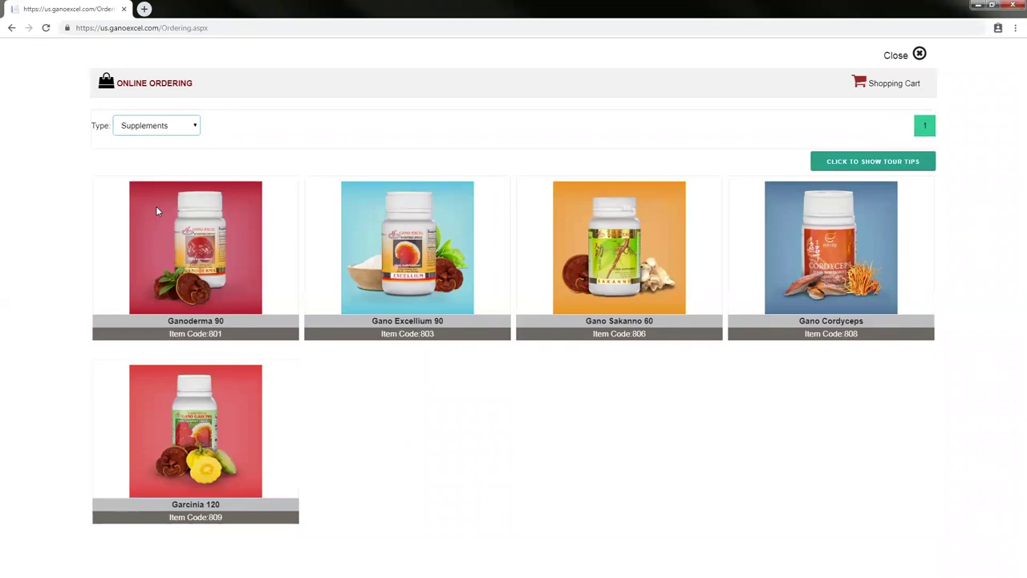
{"action": "left_click", "coordinate": [183, 126]}
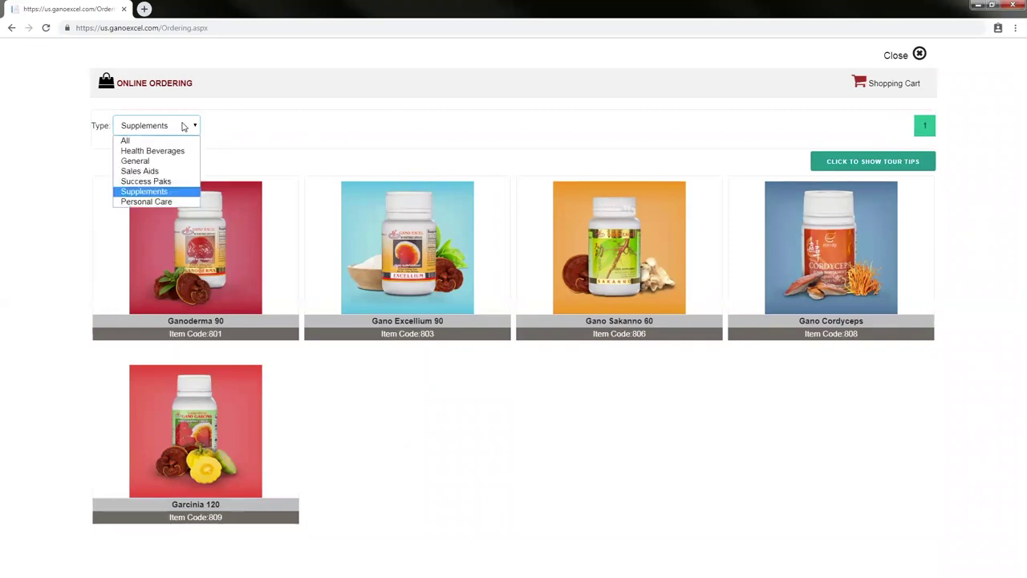
{"action": "left_click", "coordinate": [164, 202]}
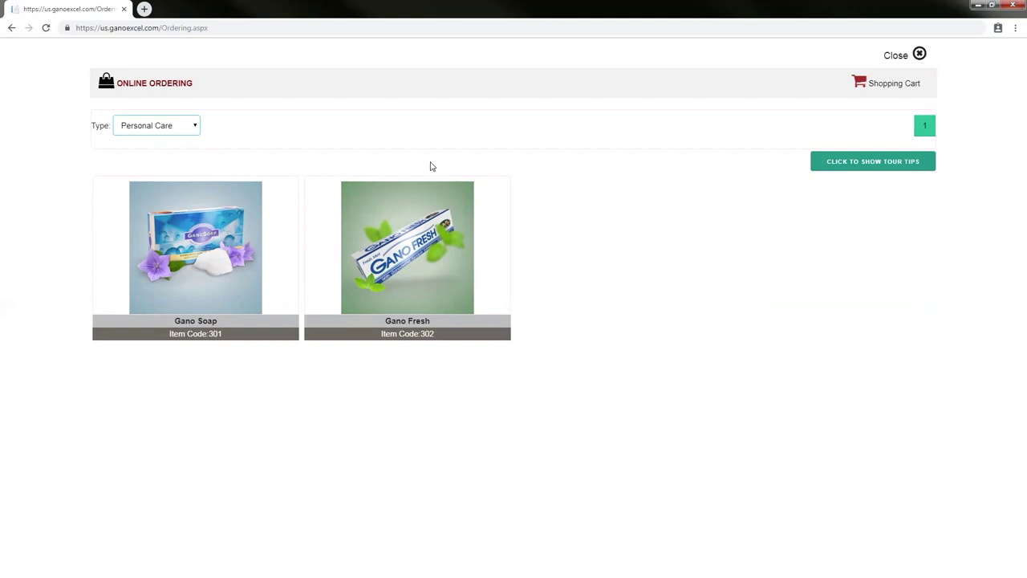
{"action": "left_click", "coordinate": [178, 134]}
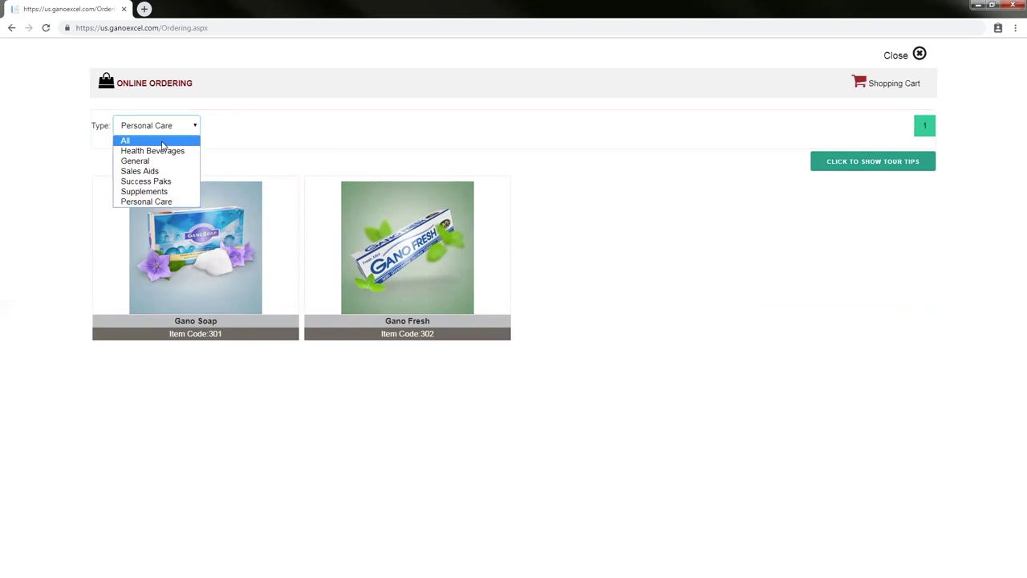
{"action": "left_click", "coordinate": [158, 152]}
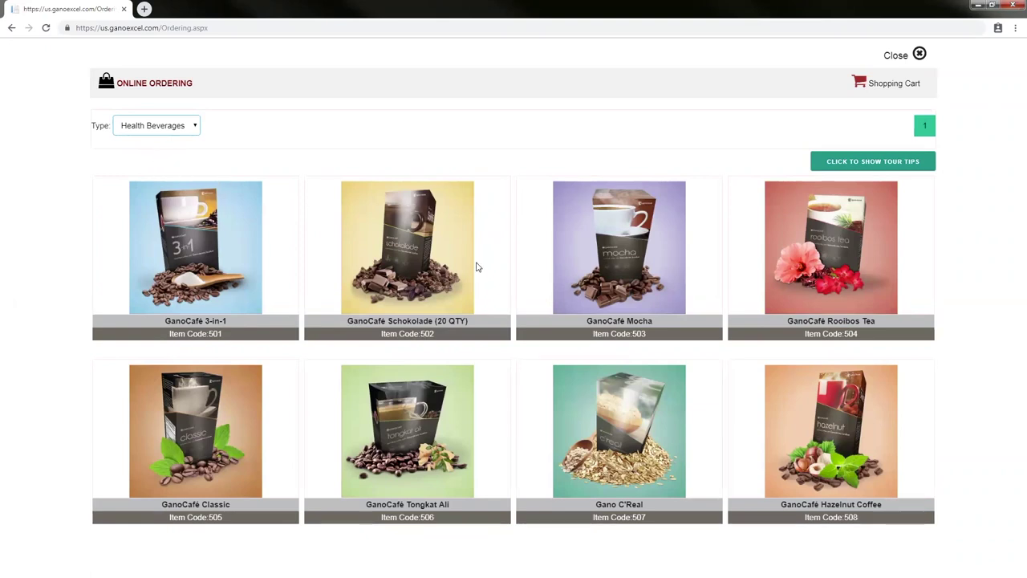
Step: Open GanoCafé 3-in-1, set its quantity to 3, buy it, and dismiss the confirmation
{"action": "left_click", "coordinate": [221, 280]}
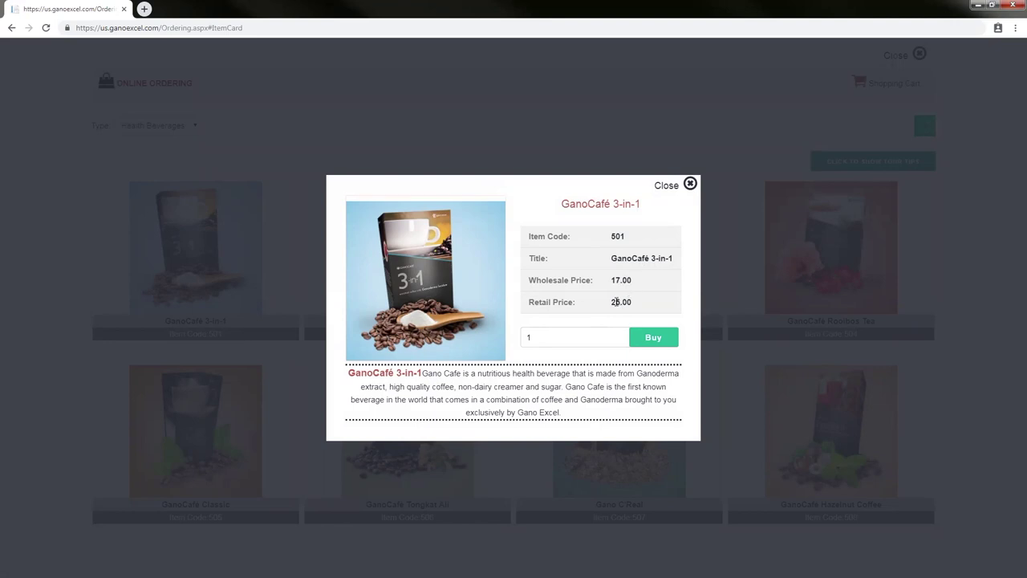
{"action": "left_click", "coordinate": [570, 337]}
{"action": "left_click", "coordinate": [626, 335]}
{"action": "left_click", "coordinate": [627, 336]}
{"action": "left_click", "coordinate": [665, 339]}
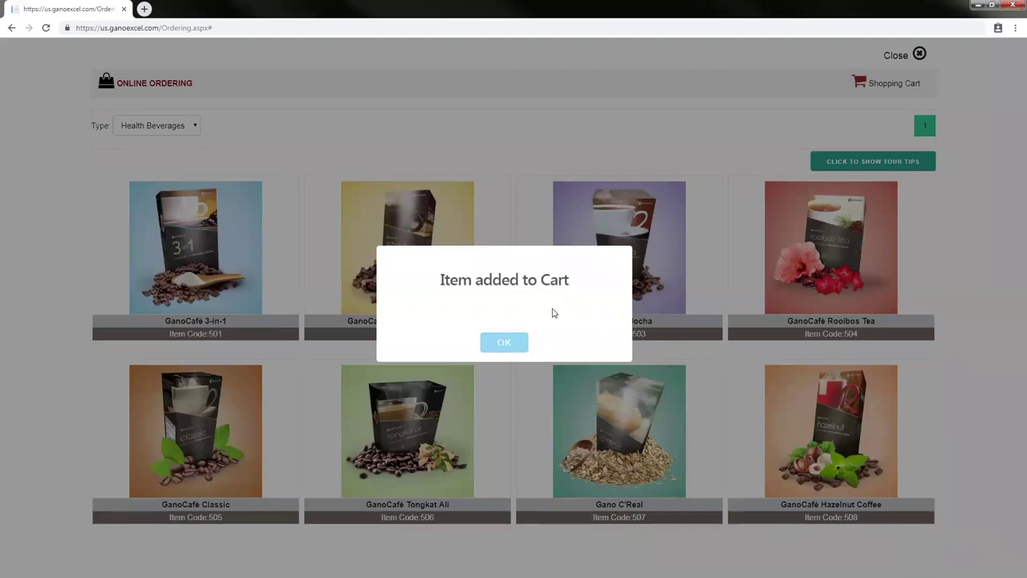
{"action": "left_click", "coordinate": [504, 342]}
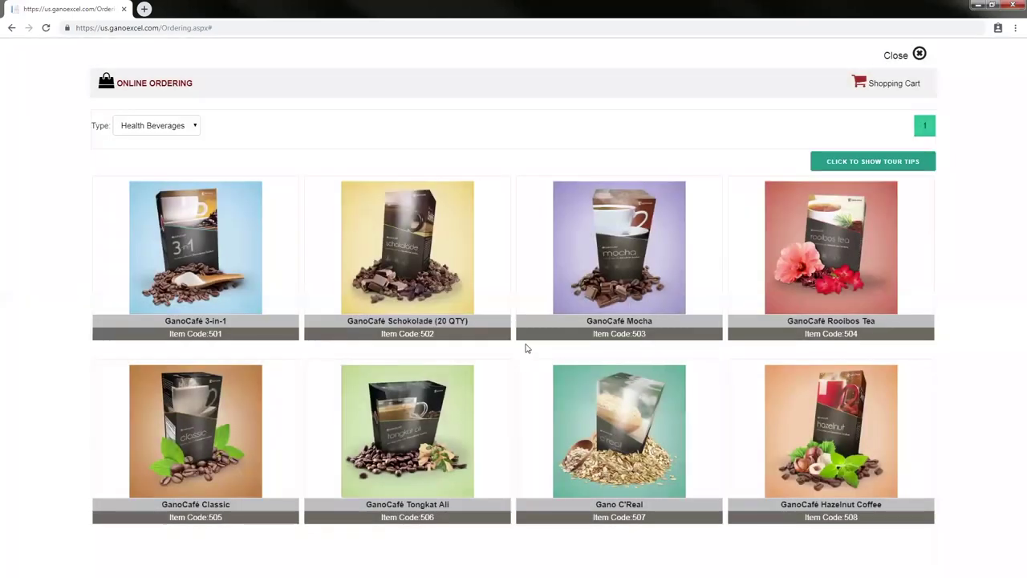
Step: Check the cart's 3 GanoCafé boxes, Total CV and $51.00 sub-total, then proceed to checkout
{"action": "left_click", "coordinate": [863, 86]}
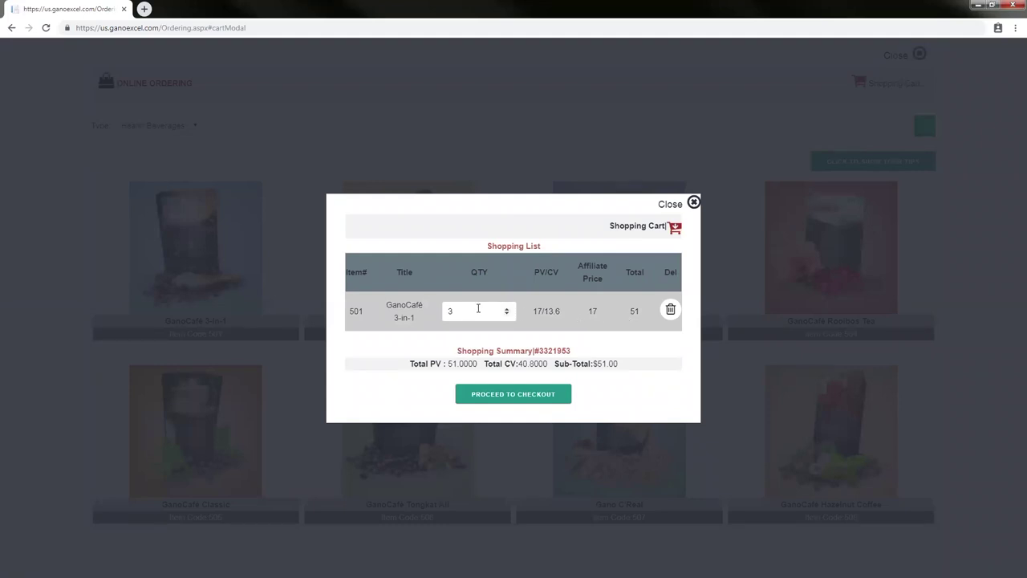
{"action": "left_click", "coordinate": [459, 310]}
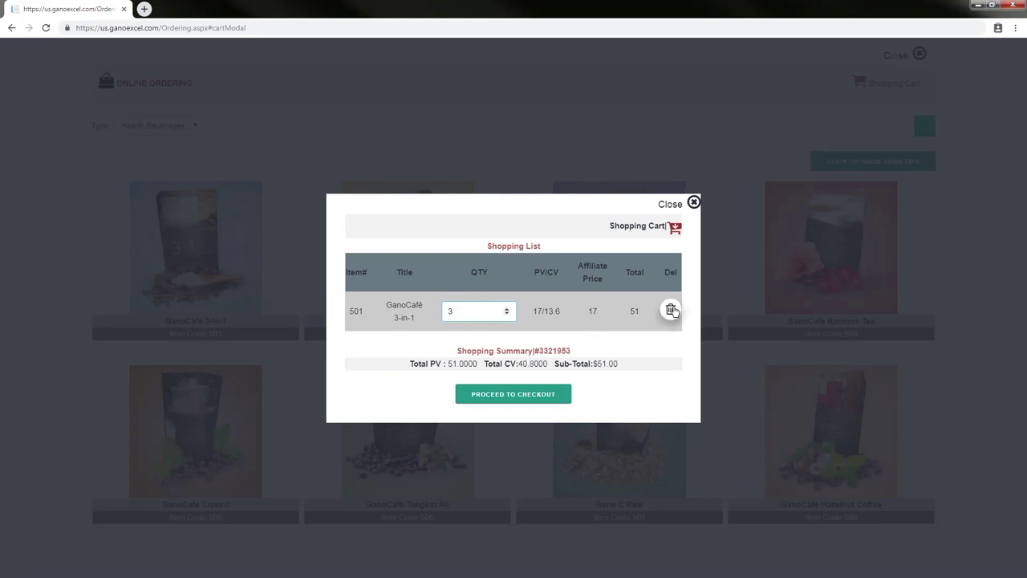
{"action": "left_click", "coordinate": [476, 346]}
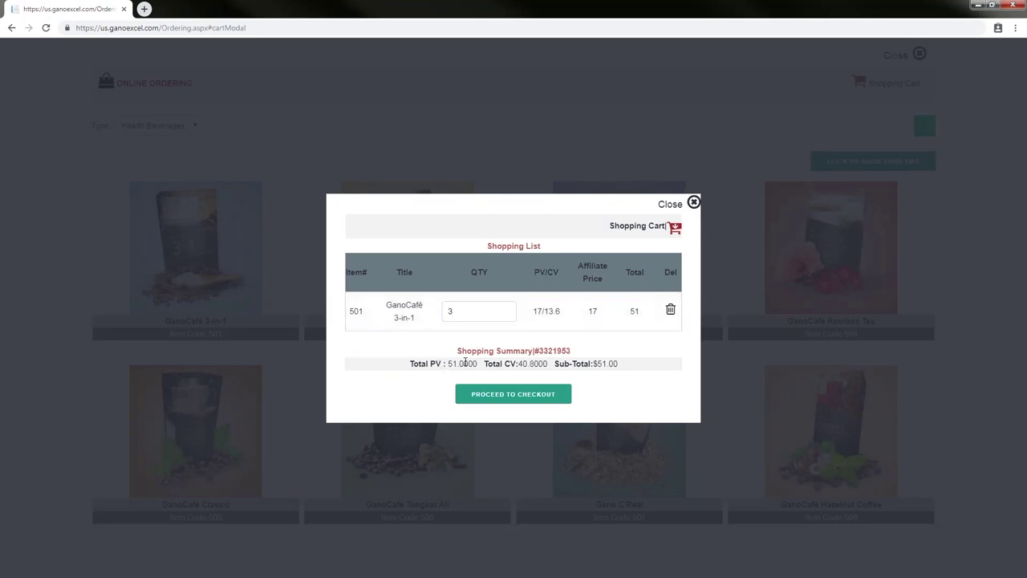
{"action": "left_click_drag", "start_coordinate": [514, 363], "coordinate": [552, 366]}
{"action": "left_click", "coordinate": [543, 378]}
{"action": "left_click_drag", "start_coordinate": [595, 366], "coordinate": [625, 369]}
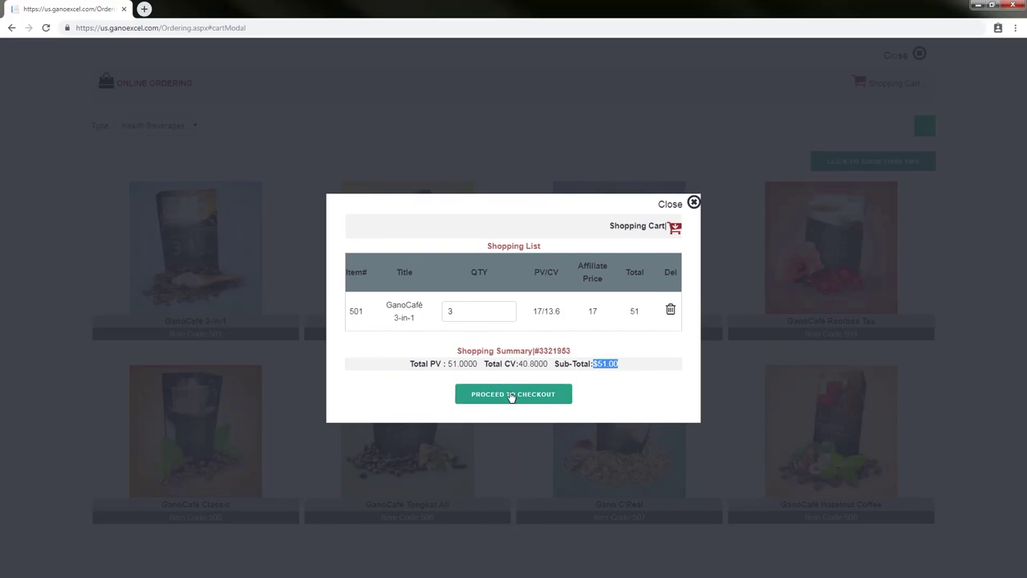
{"action": "left_click", "coordinate": [512, 394]}
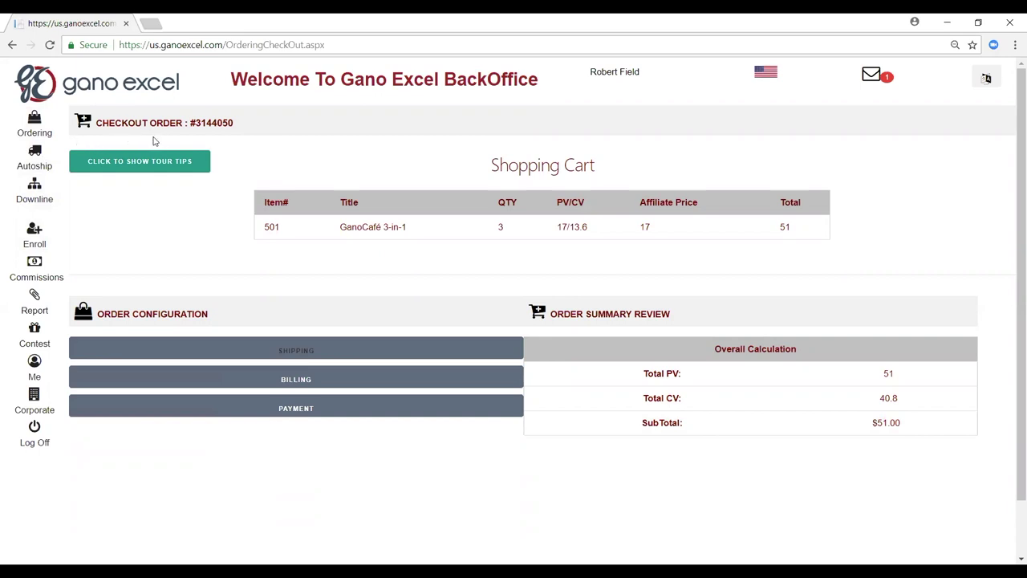
Step: In the checkout Shipping section, choose Use My Account Shipping Address
{"action": "double_click", "coordinate": [202, 123]}
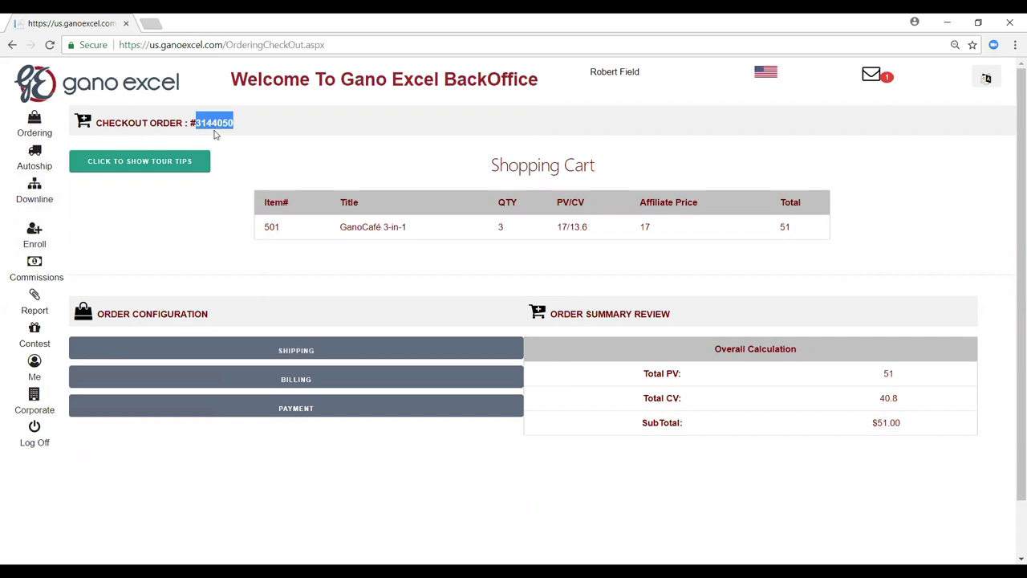
{"action": "left_click", "coordinate": [214, 134]}
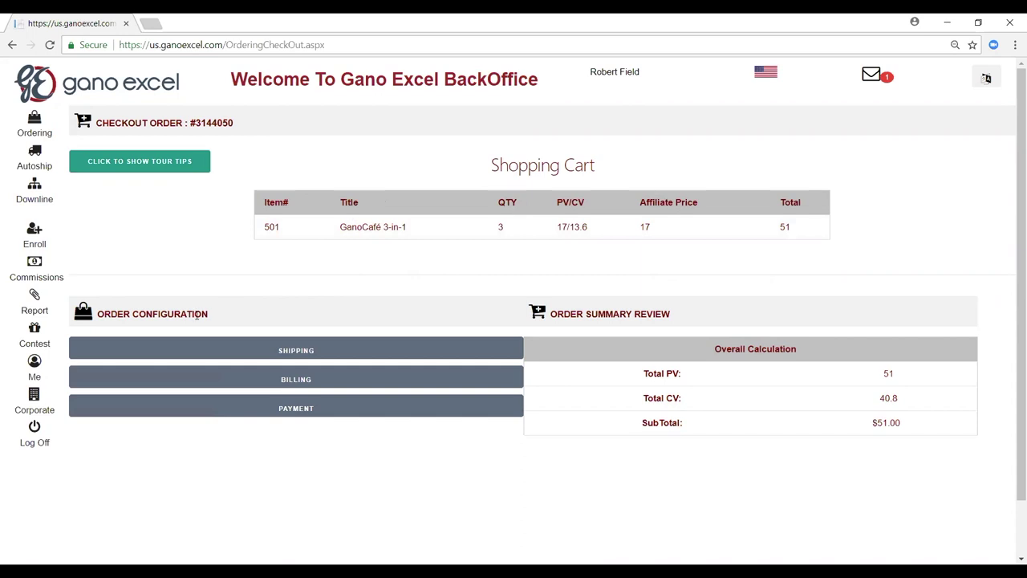
{"action": "left_click", "coordinate": [142, 353]}
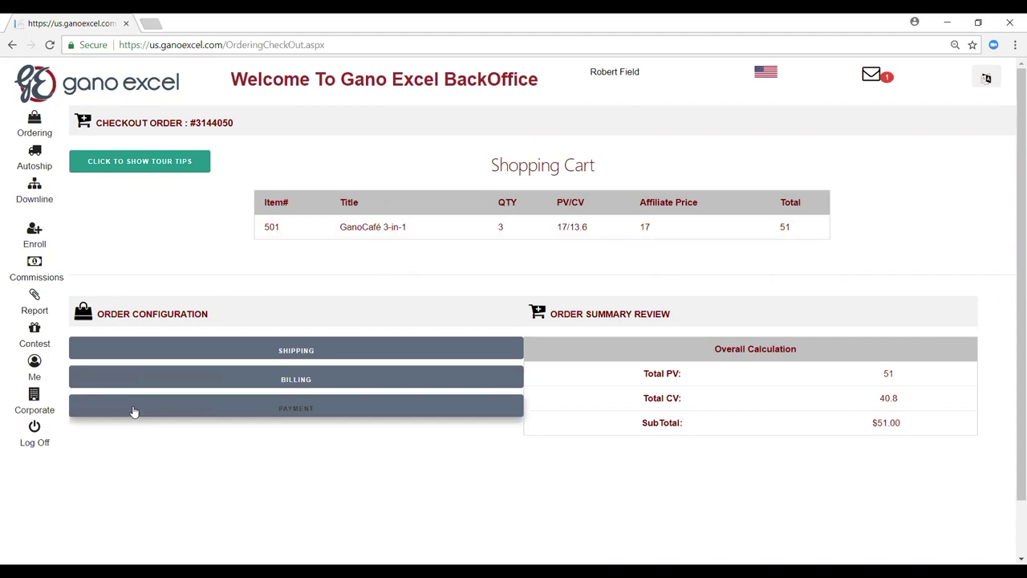
{"action": "left_click", "coordinate": [133, 353]}
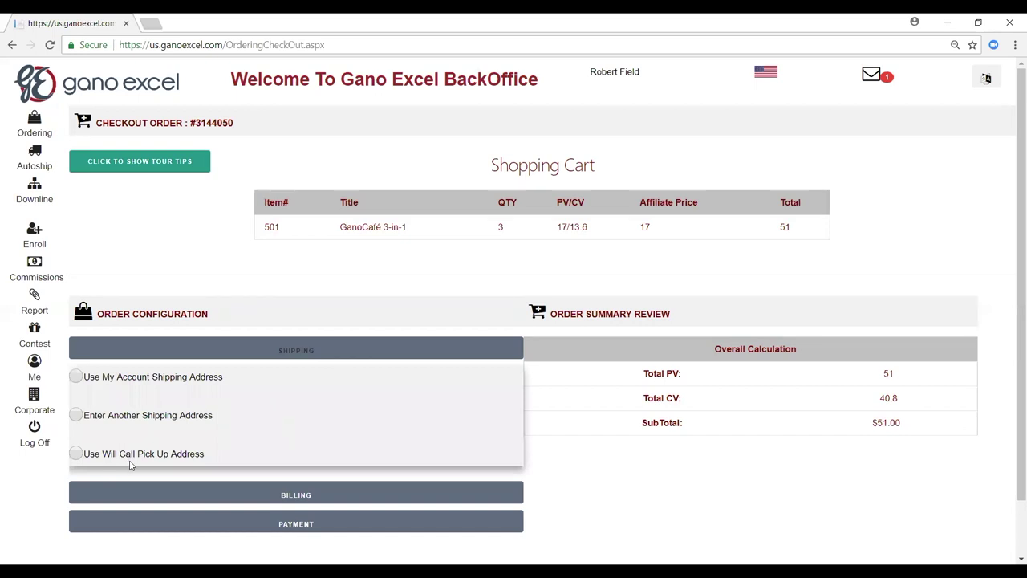
{"action": "left_click", "coordinate": [77, 378]}
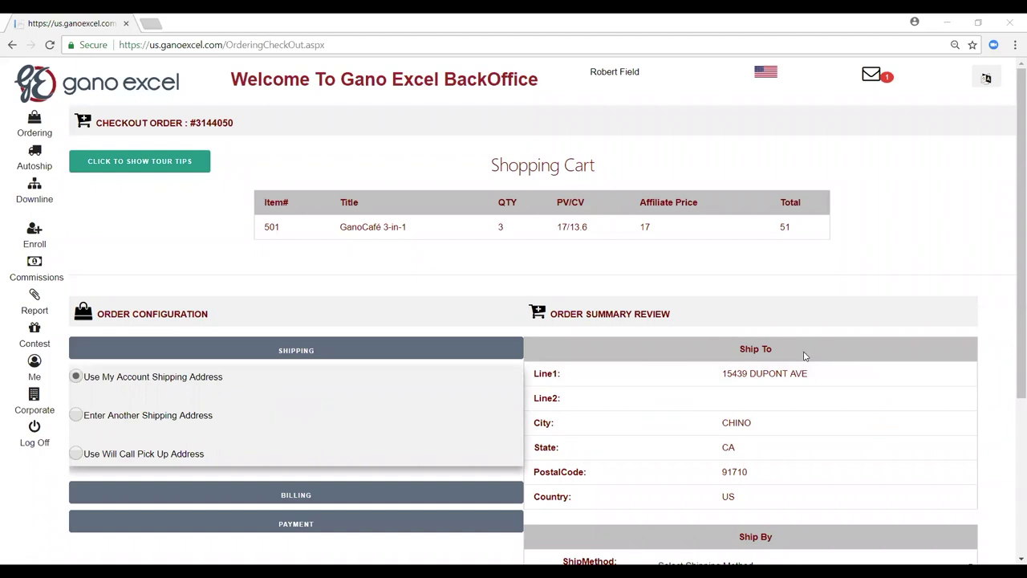
Step: Pick FedEx - Ground [$9.07] as ship method, then switch to Enter Another Shipping Address
{"action": "scroll", "coordinate": [805, 355], "scroll_direction": "down", "scroll_amount": 2}
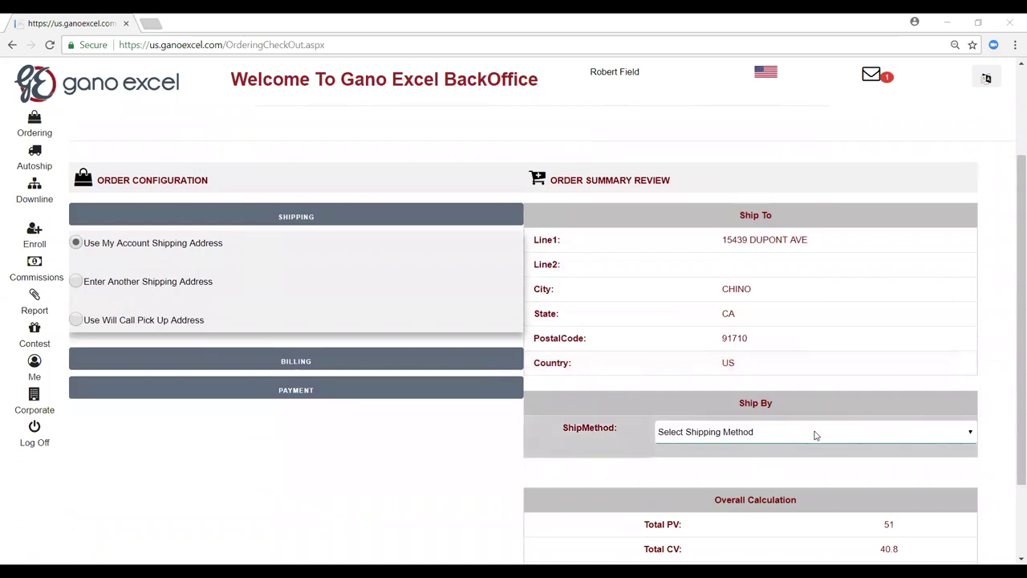
{"action": "left_click", "coordinate": [815, 435]}
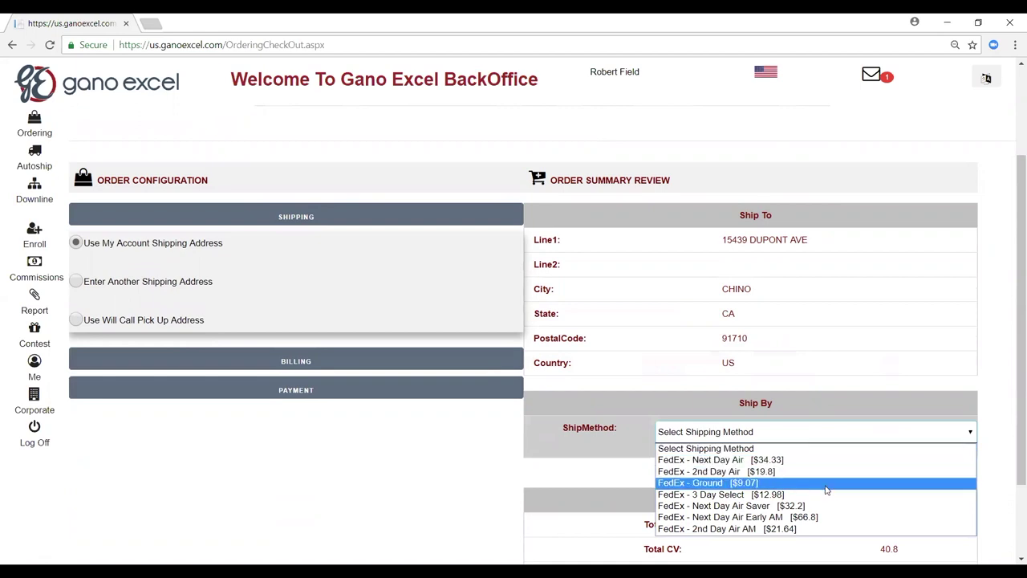
{"action": "left_click", "coordinate": [827, 486]}
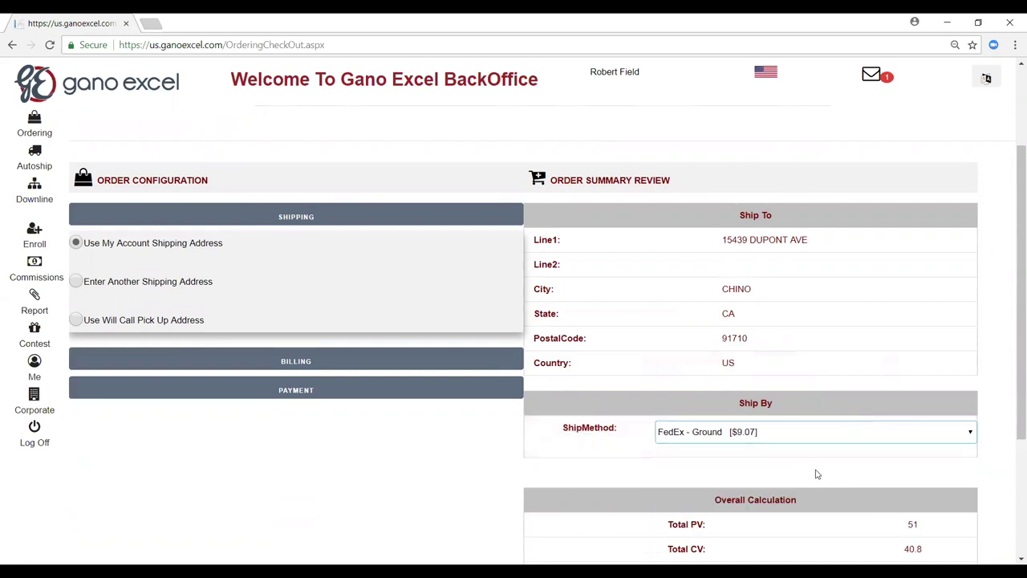
{"action": "left_click", "coordinate": [817, 474]}
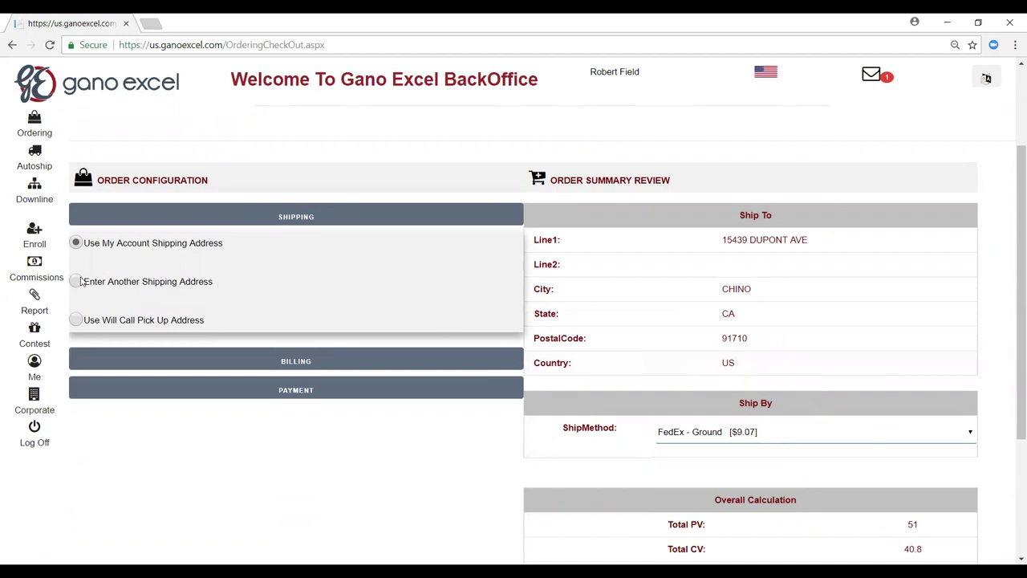
{"action": "left_click", "coordinate": [77, 281]}
{"action": "left_click", "coordinate": [212, 402]}
Step: Fill the shipping postal code, city, state and street from saved autofill suggestions
{"action": "left_click", "coordinate": [218, 421]}
{"action": "left_click", "coordinate": [219, 423]}
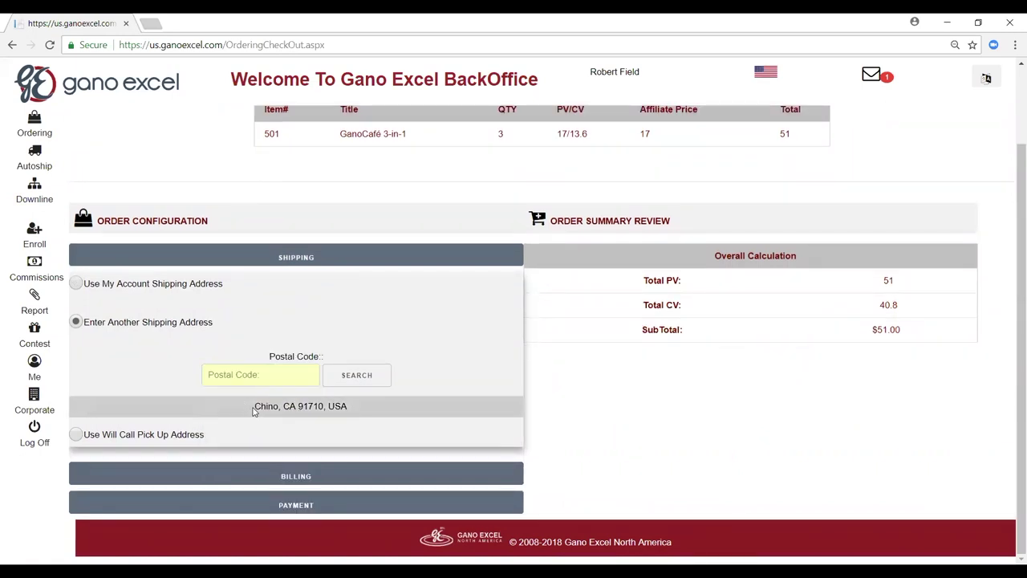
{"action": "left_click", "coordinate": [254, 407]}
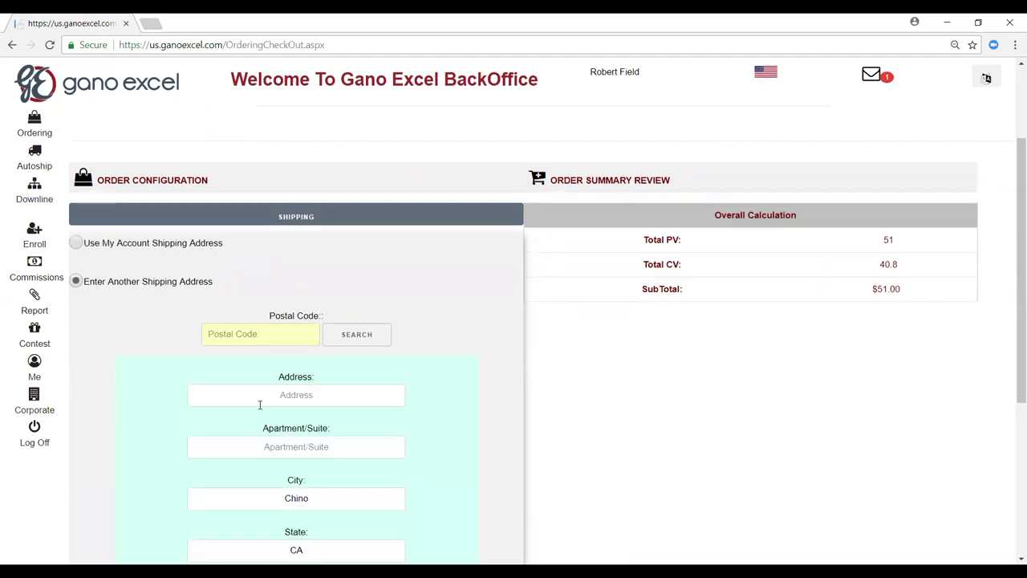
{"action": "left_click", "coordinate": [262, 401]}
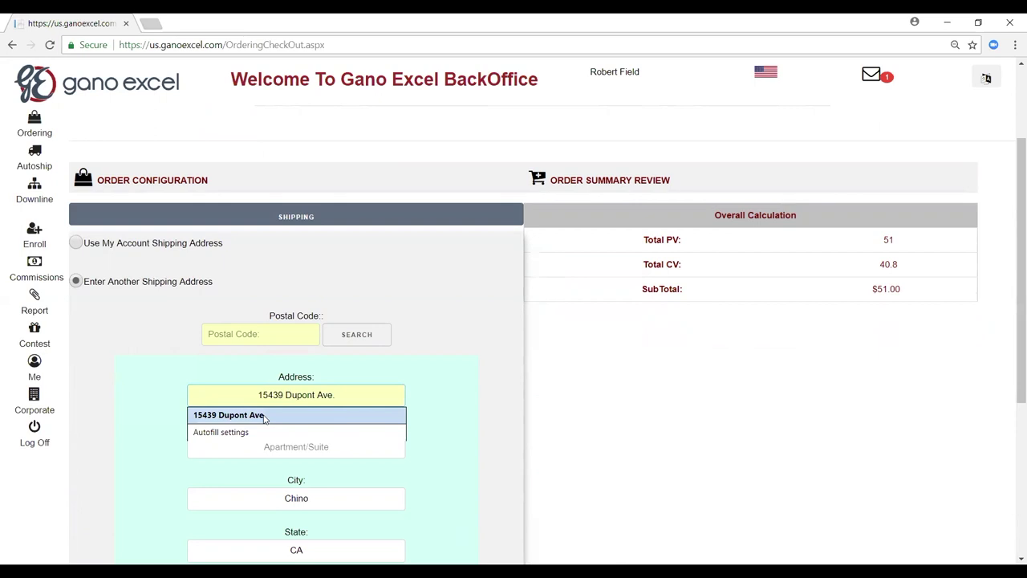
{"action": "left_click", "coordinate": [264, 416]}
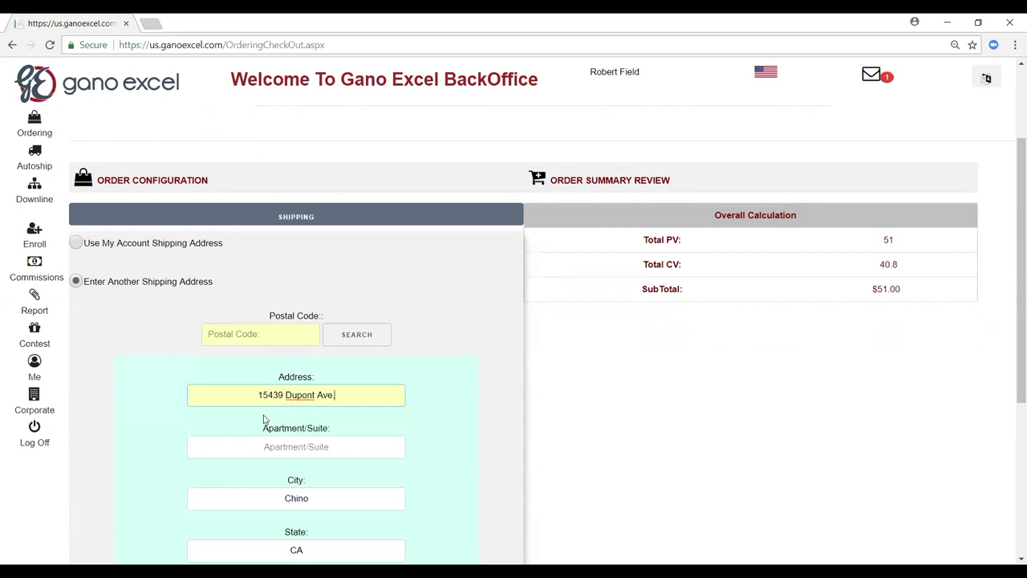
Step: Validate the address, use the validated version, and decline saving it as default
{"action": "scroll", "coordinate": [264, 419], "scroll_direction": "down", "scroll_amount": 3}
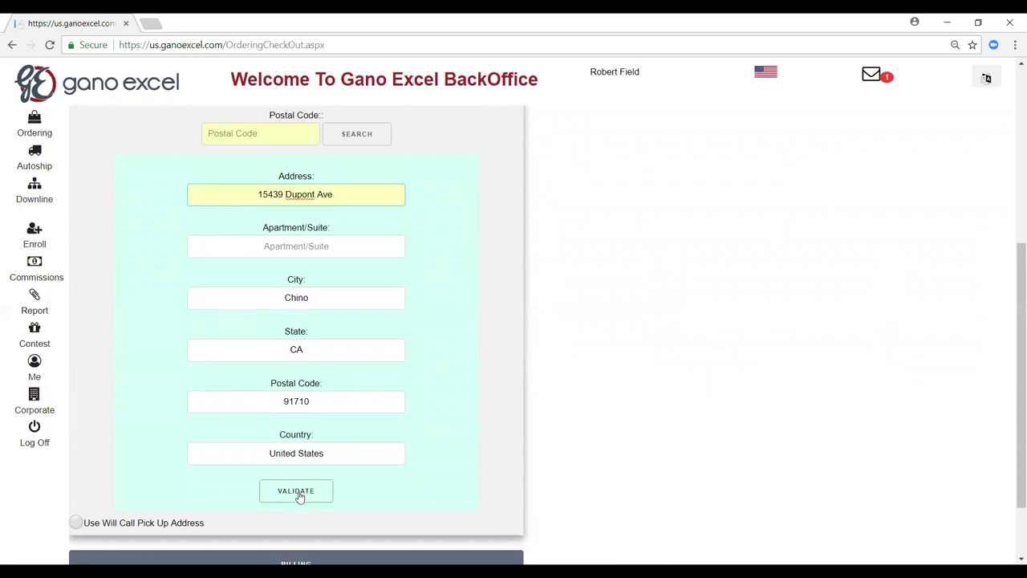
{"action": "left_click", "coordinate": [299, 493]}
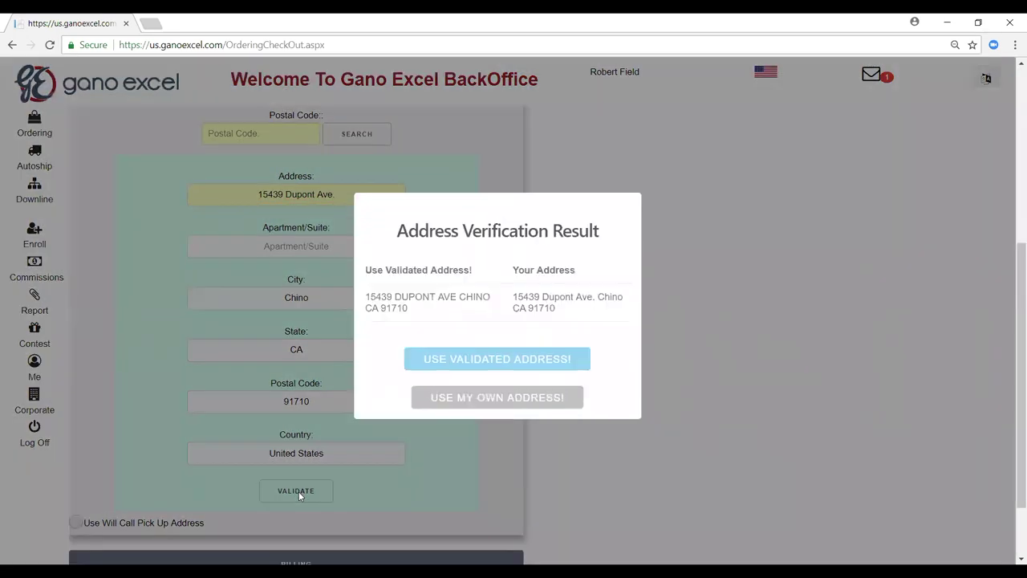
{"action": "left_click", "coordinate": [412, 368]}
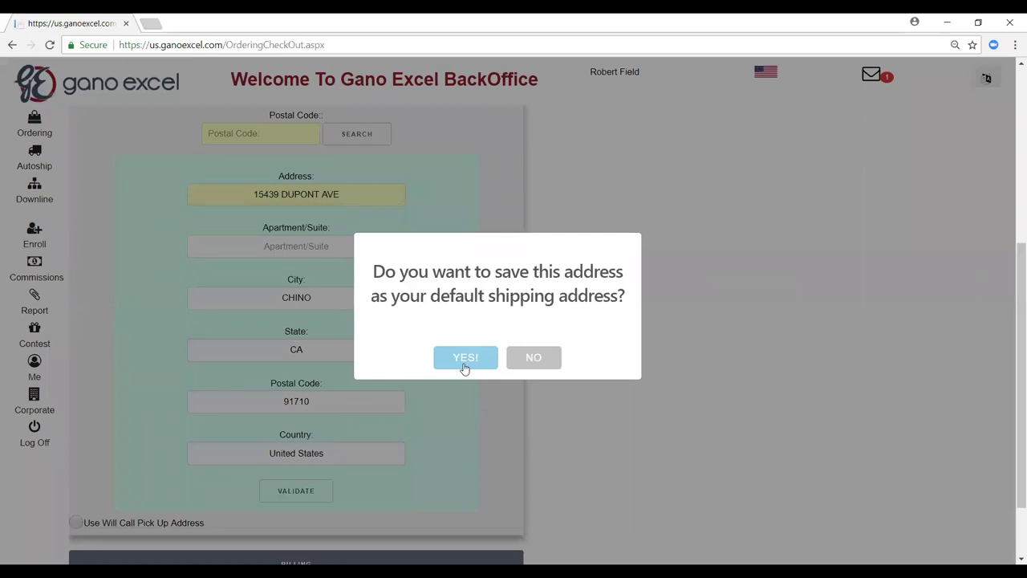
{"action": "left_click", "coordinate": [521, 363]}
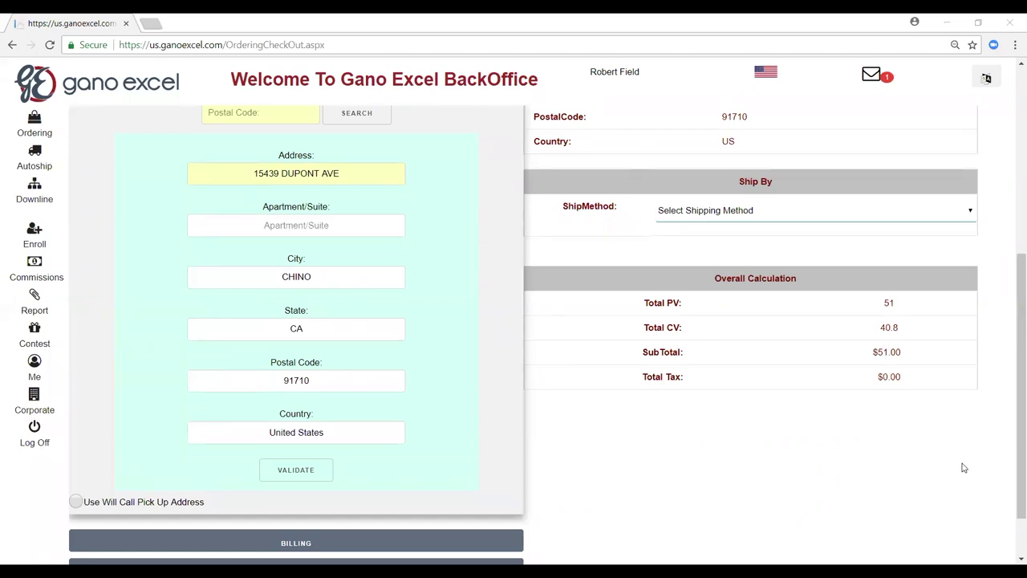
Step: Set the ship method to FedEx - Ground [$9.07], making the Grand Total $60.07
{"action": "scroll", "coordinate": [964, 468], "scroll_direction": "up", "scroll_amount": 3}
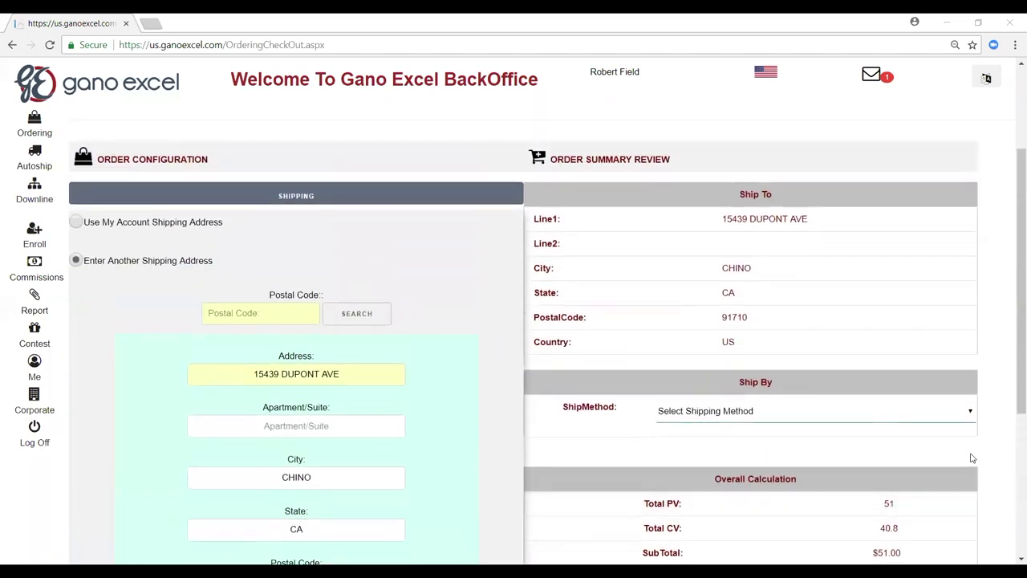
{"action": "left_click", "coordinate": [944, 412]}
{"action": "left_click", "coordinate": [914, 467]}
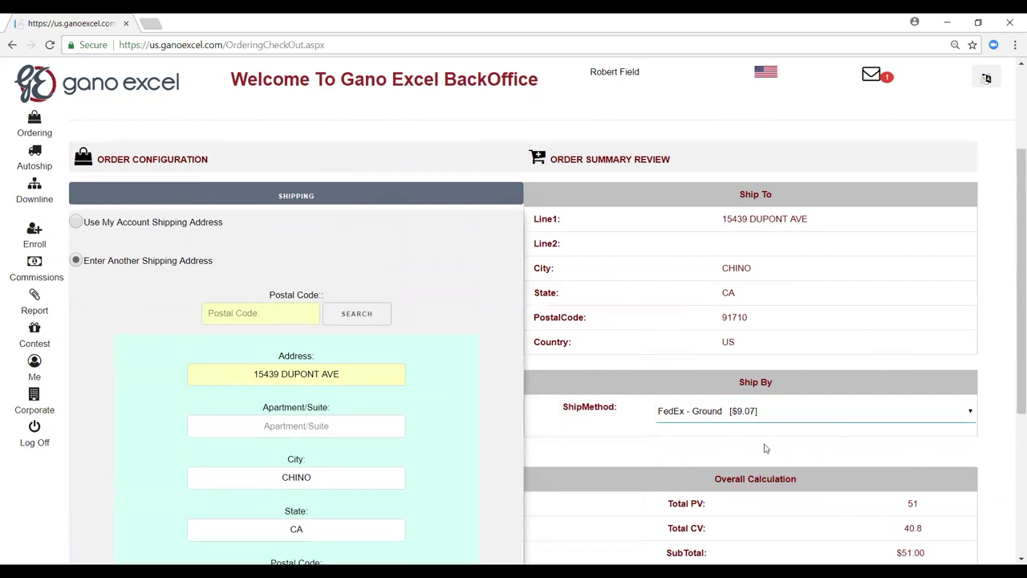
{"action": "scroll", "coordinate": [507, 420], "scroll_direction": "down", "scroll_amount": 3}
{"action": "scroll", "coordinate": [507, 420], "scroll_direction": "down", "scroll_amount": 2}
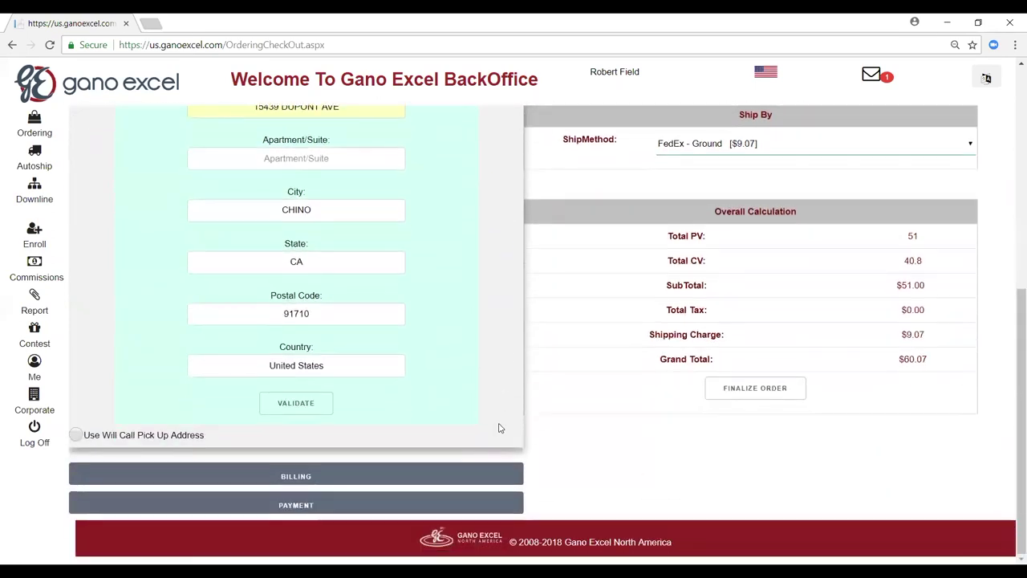
Step: Switch shipping to will-call pickup from the Main warehouse
{"action": "left_click", "coordinate": [78, 436]}
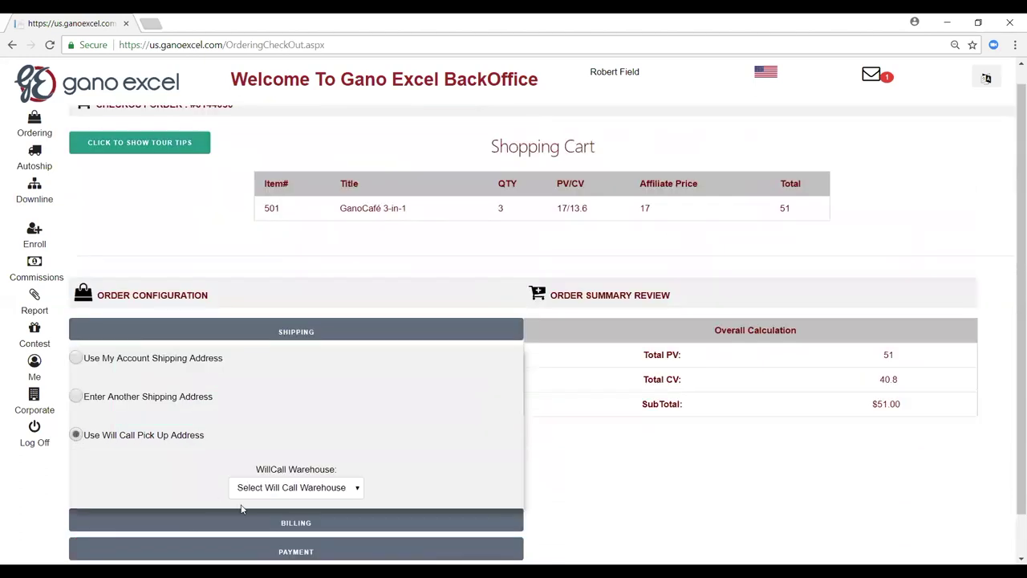
{"action": "scroll", "coordinate": [240, 506], "scroll_direction": "down", "scroll_amount": 1}
{"action": "left_click", "coordinate": [355, 442]}
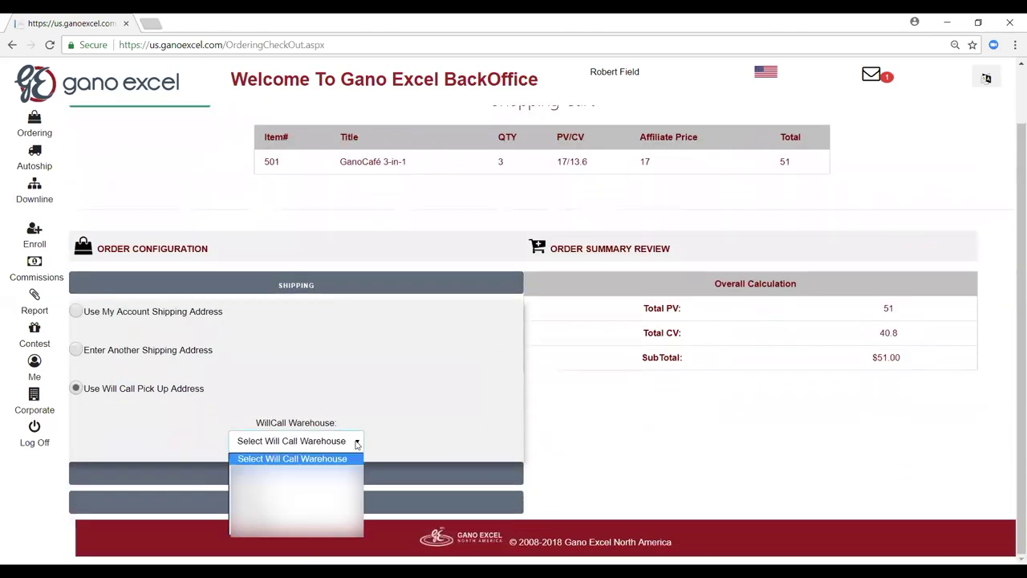
{"action": "left_click", "coordinate": [297, 480]}
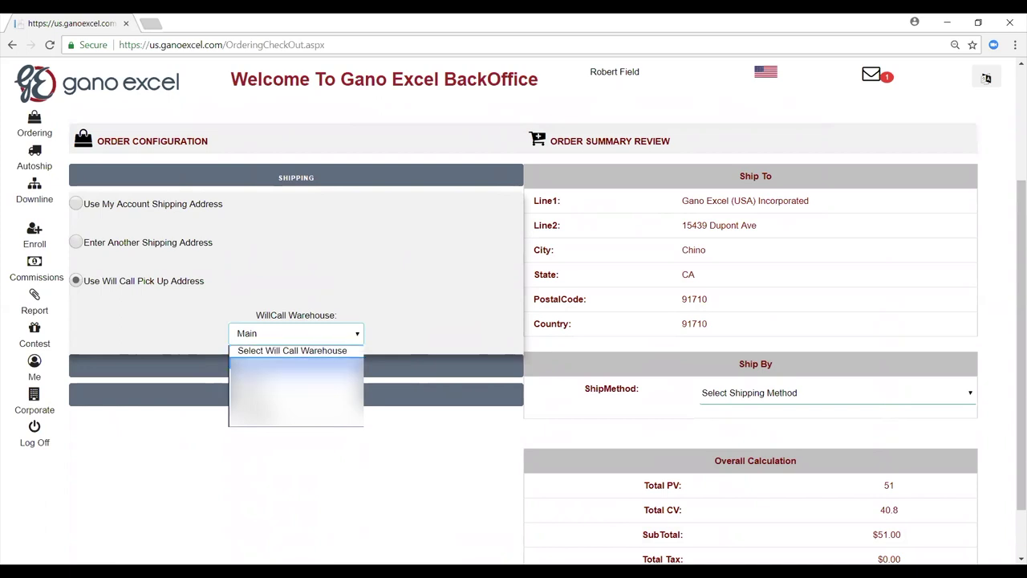
{"action": "left_click", "coordinate": [257, 365]}
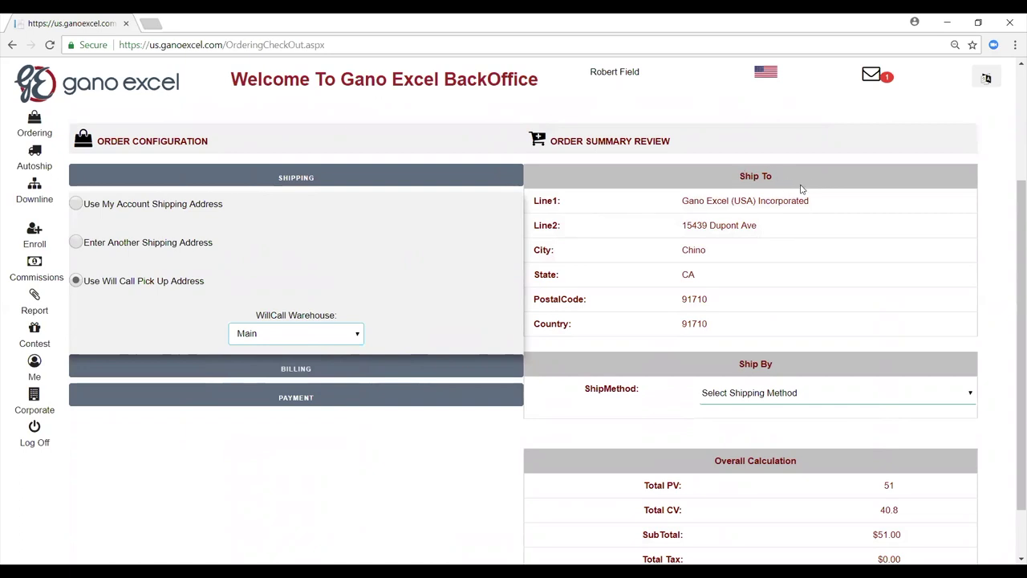
Step: Set the ship method to Will Call [$0] and expand the billing options
{"action": "left_click", "coordinate": [849, 393]}
{"action": "left_click", "coordinate": [847, 425]}
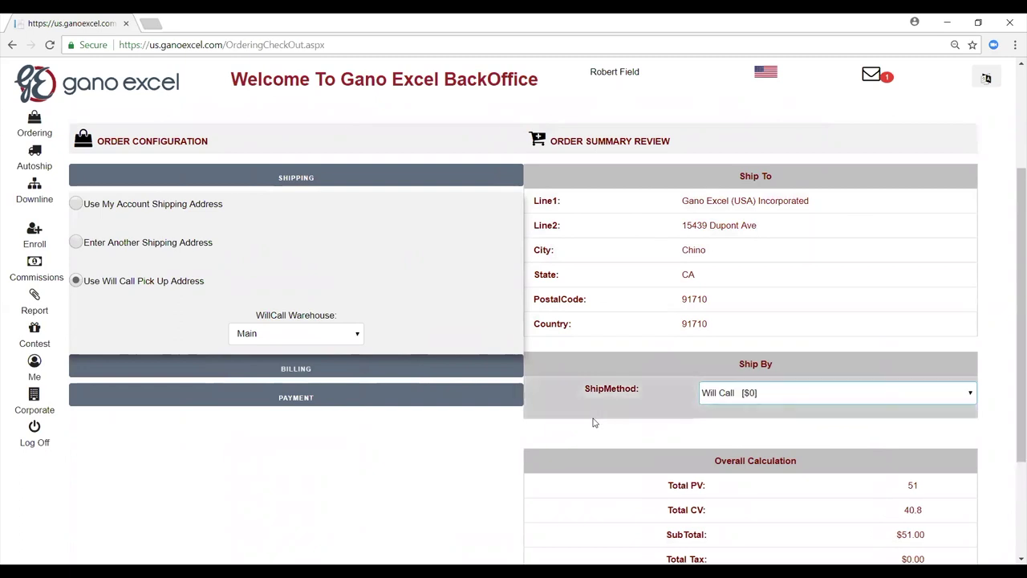
{"action": "left_click", "coordinate": [299, 374]}
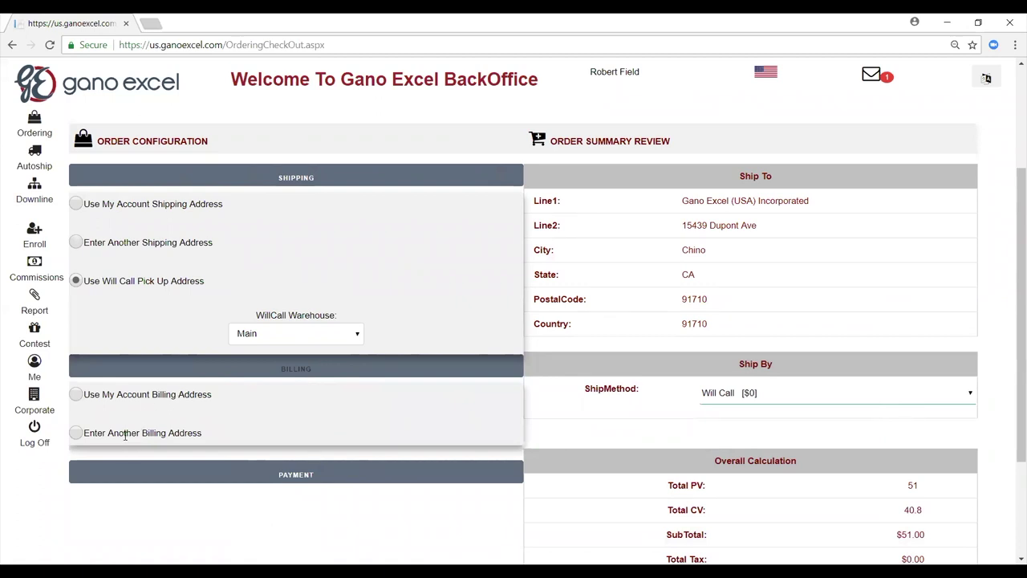
Step: Enter another billing address from the saved autofill suggestion, confirm it, and dismiss the notice
{"action": "left_click", "coordinate": [76, 395]}
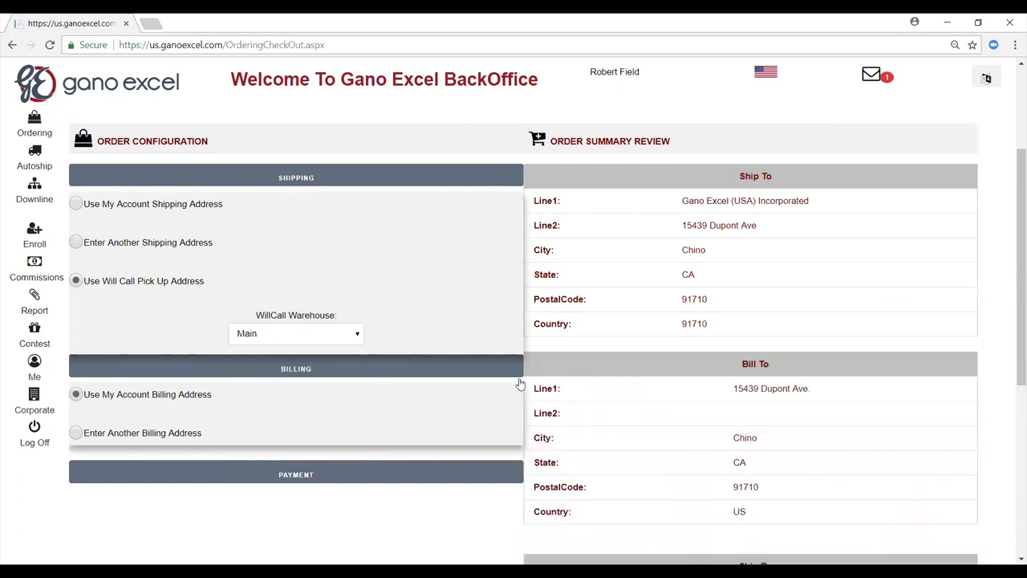
{"action": "scroll", "coordinate": [541, 366], "scroll_direction": "down", "scroll_amount": 1}
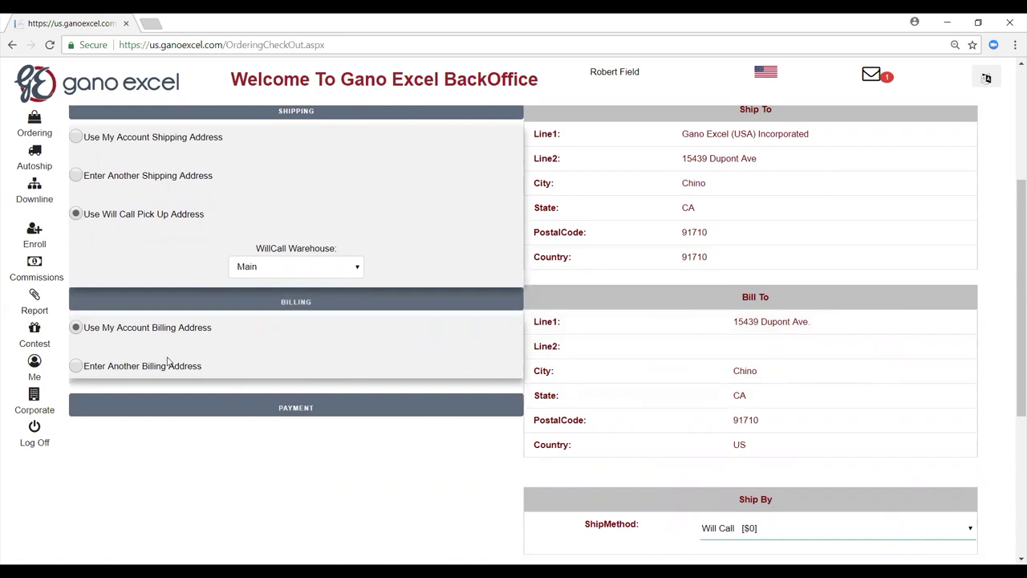
{"action": "left_click", "coordinate": [76, 366]}
{"action": "scroll", "coordinate": [121, 364], "scroll_direction": "down", "scroll_amount": 1}
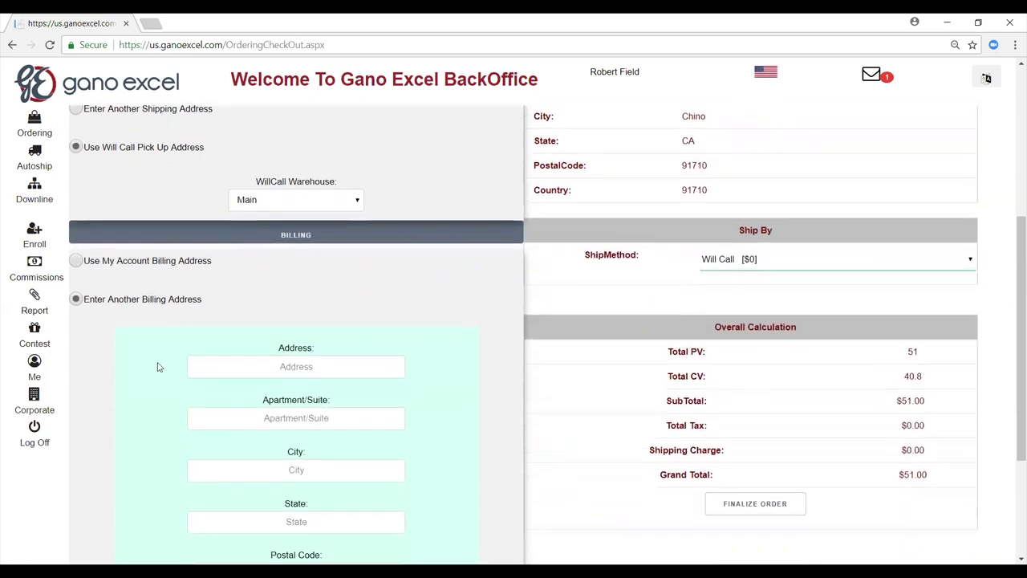
{"action": "left_click", "coordinate": [218, 366]}
{"action": "left_click", "coordinate": [219, 386]}
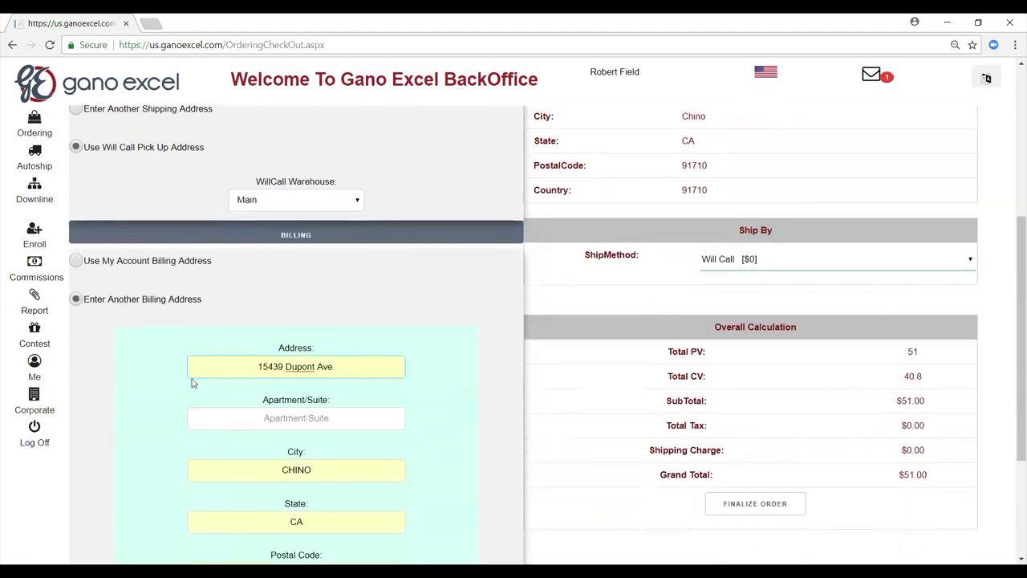
{"action": "scroll", "coordinate": [160, 415], "scroll_direction": "down", "scroll_amount": 1}
{"action": "scroll", "coordinate": [161, 415], "scroll_direction": "down", "scroll_amount": 2}
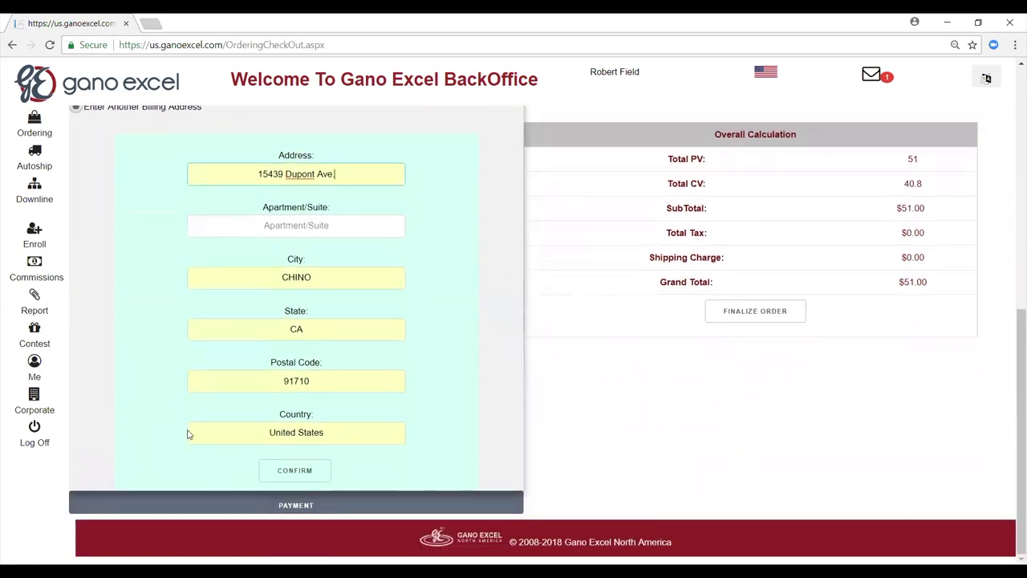
{"action": "left_click", "coordinate": [280, 472]}
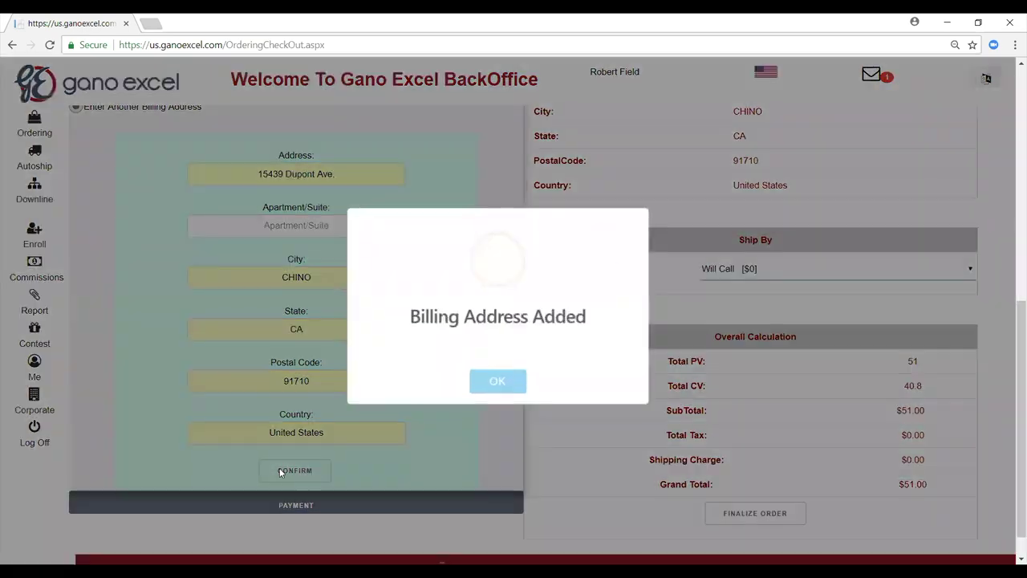
{"action": "left_click", "coordinate": [493, 378]}
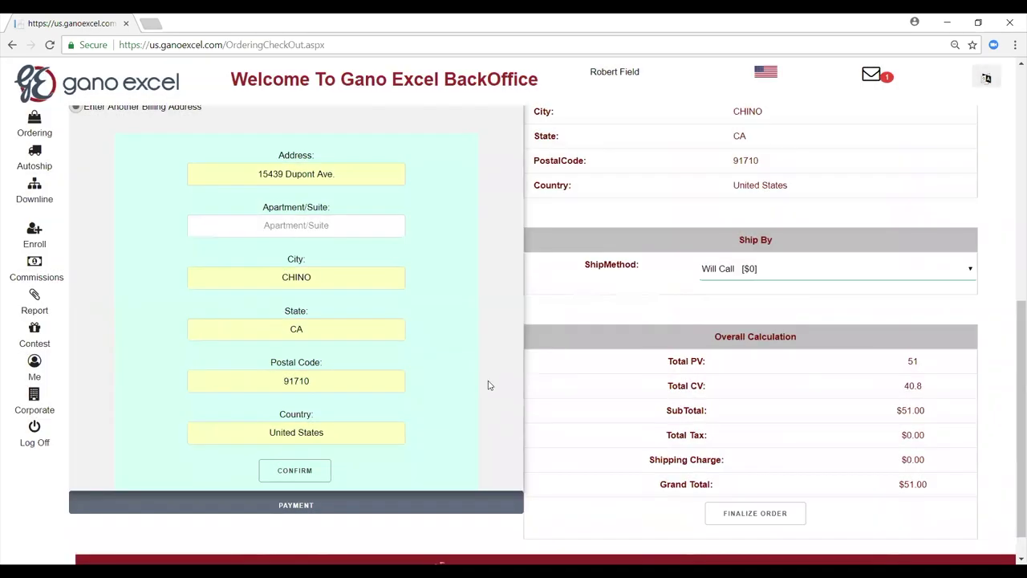
{"action": "scroll", "coordinate": [487, 386], "scroll_direction": "down", "scroll_amount": 1}
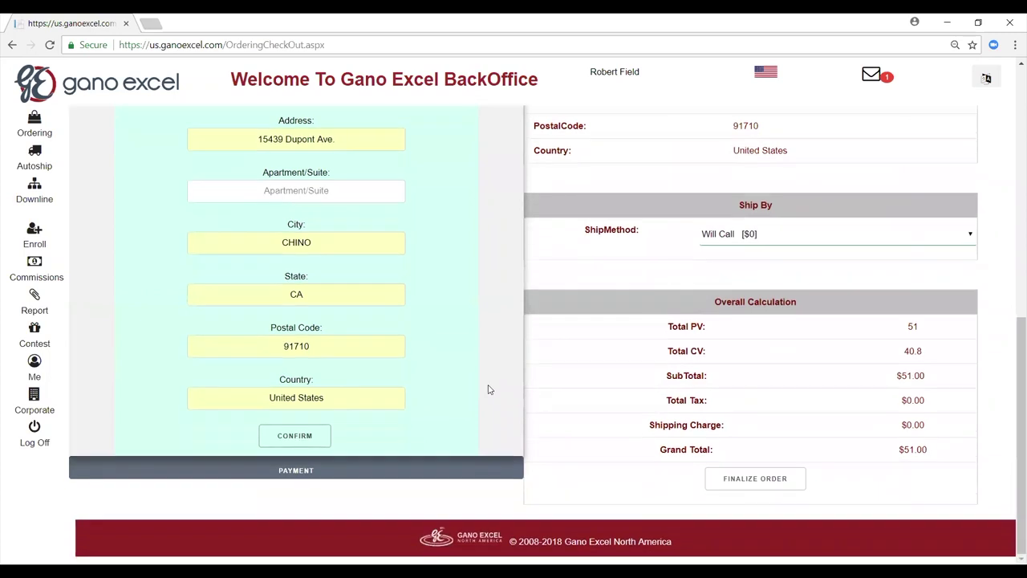
Step: Expand the Payment section to show the card fields and scroll through the order summary
{"action": "left_click", "coordinate": [490, 472]}
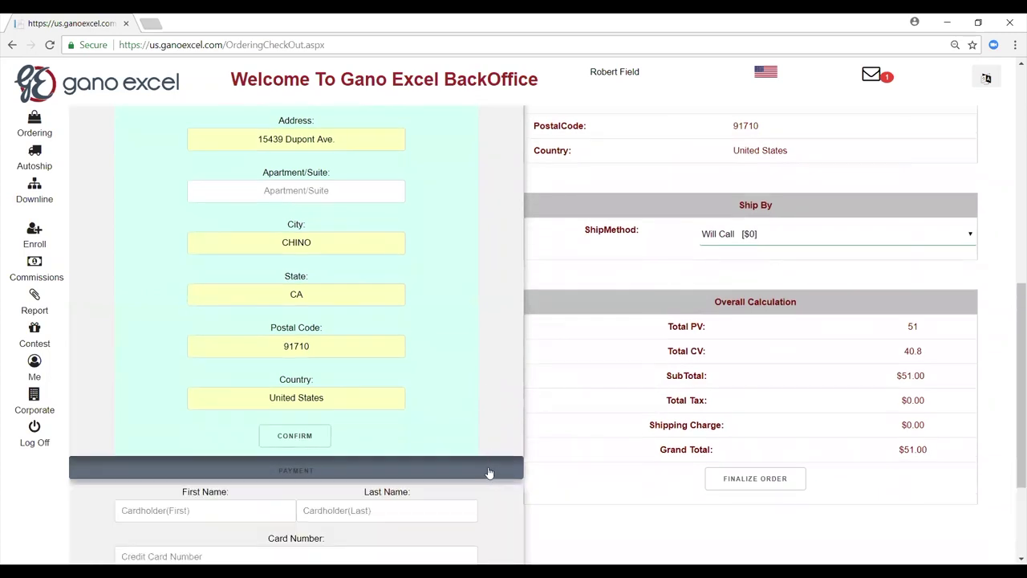
{"action": "scroll", "coordinate": [493, 461], "scroll_direction": "down", "scroll_amount": 2}
{"action": "scroll", "coordinate": [495, 454], "scroll_direction": "down", "scroll_amount": 2}
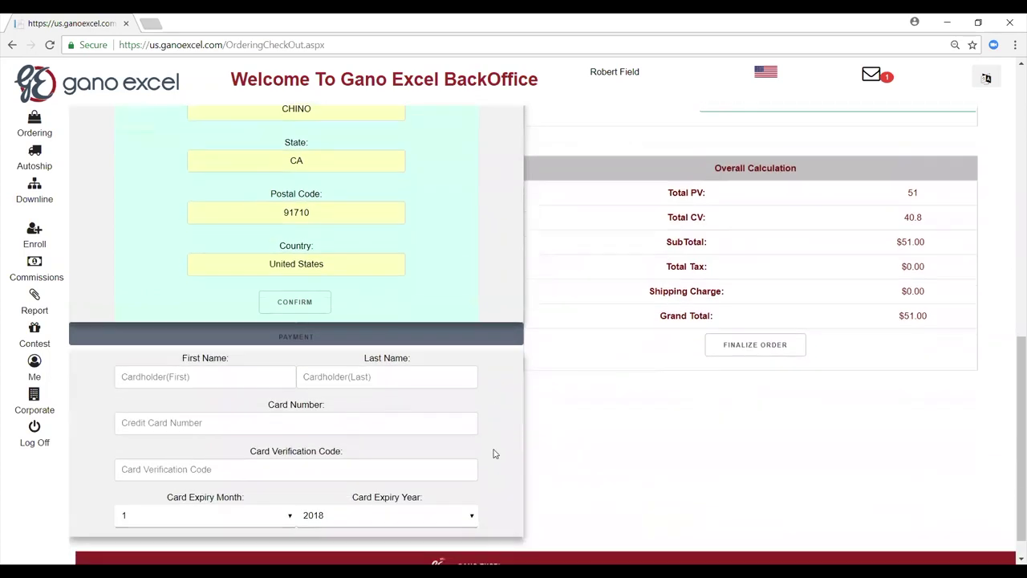
{"action": "scroll", "coordinate": [491, 456], "scroll_direction": "down", "scroll_amount": 1}
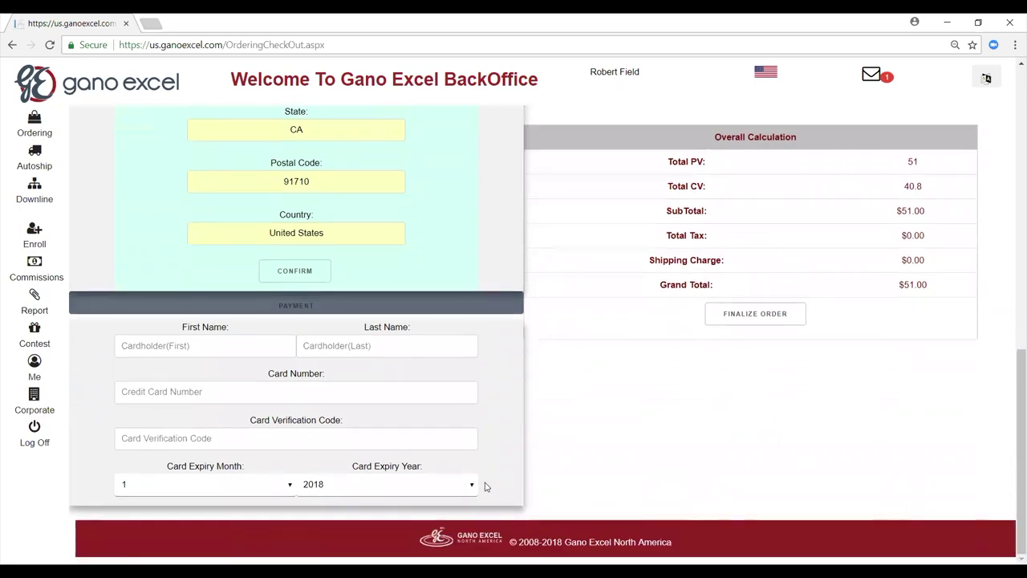
{"action": "scroll", "coordinate": [992, 427], "scroll_direction": "up", "scroll_amount": 5}
{"action": "scroll", "coordinate": [992, 427], "scroll_direction": "up", "scroll_amount": 7}
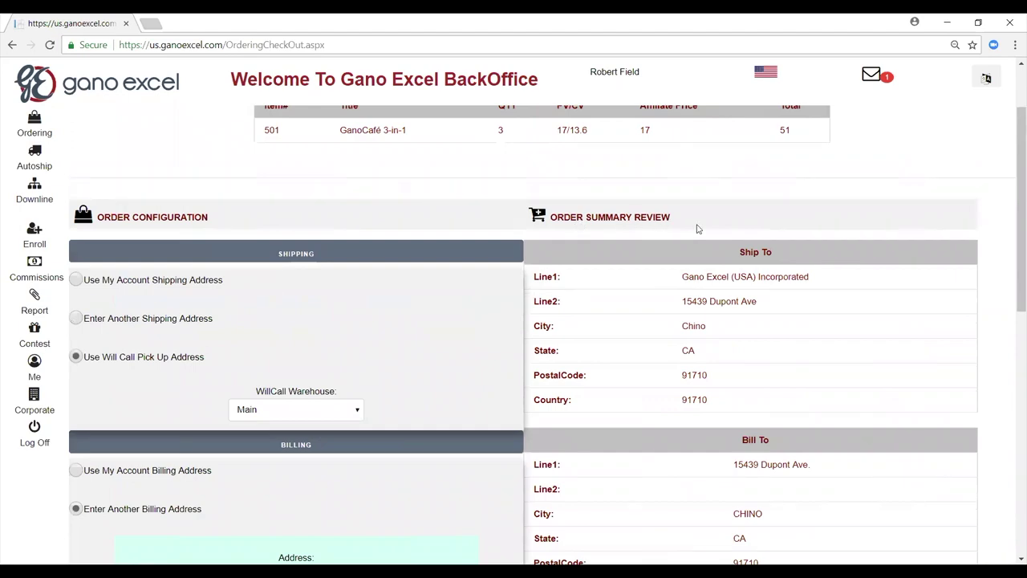
{"action": "scroll", "coordinate": [896, 332], "scroll_direction": "down", "scroll_amount": 7}
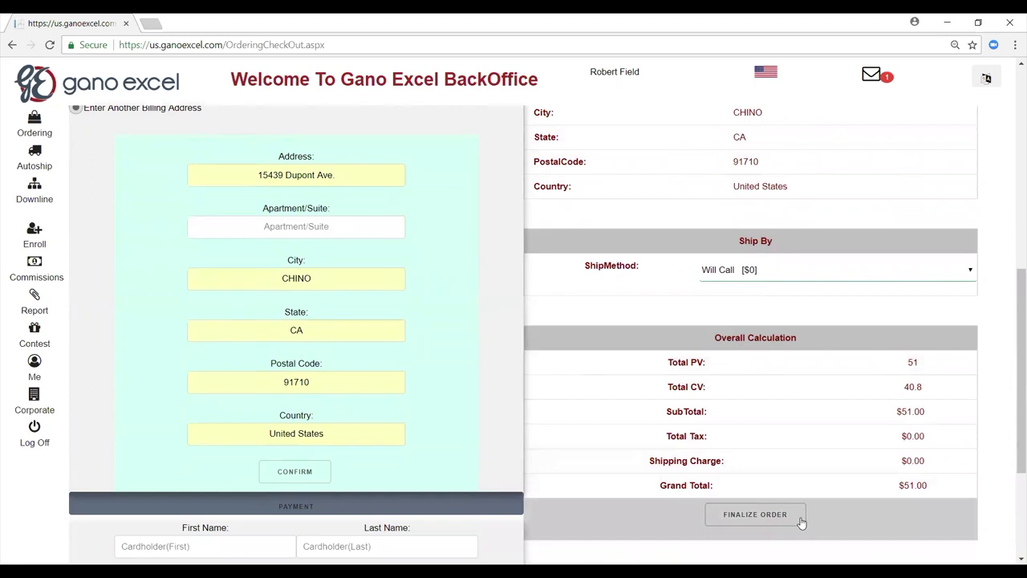
{"action": "scroll", "coordinate": [801, 522], "scroll_direction": "down", "scroll_amount": 2}
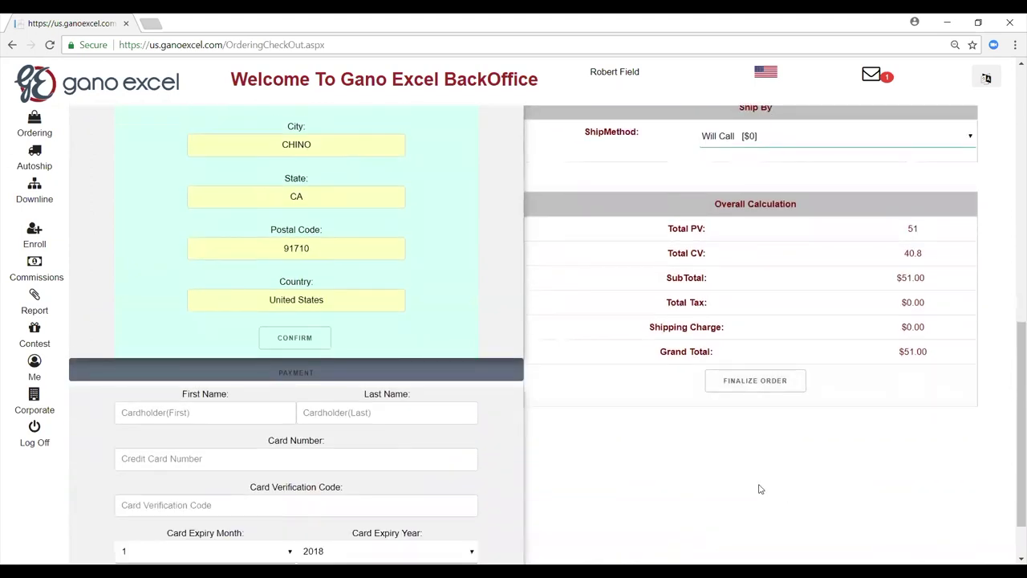